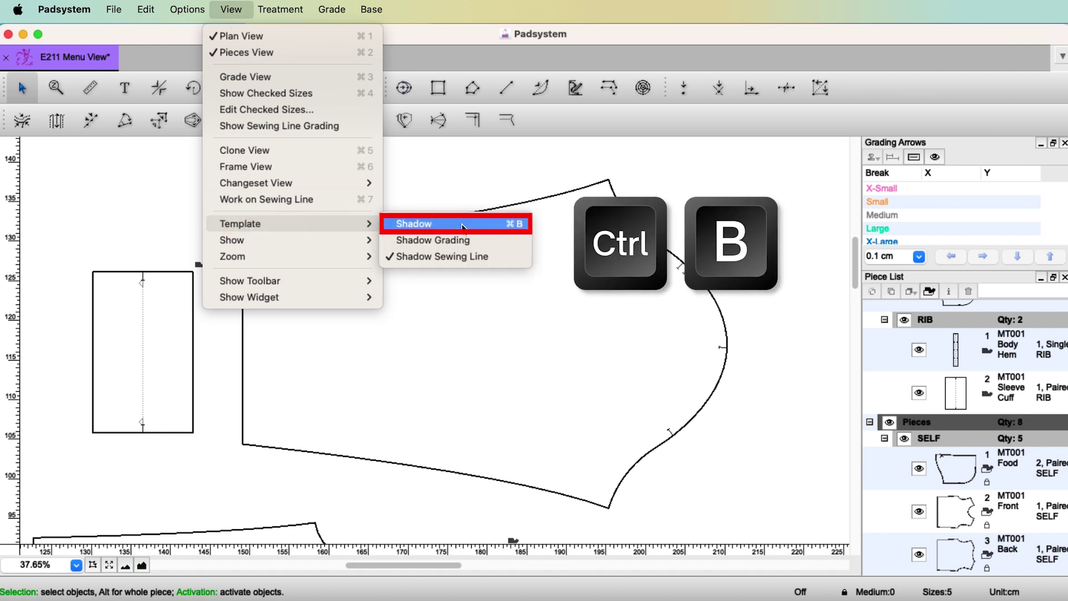
- Turn on the sleeve's Shadow template and measure the 7.5 cm gap to the shortened edge
{"action": "left_click", "coordinate": [462, 224]}
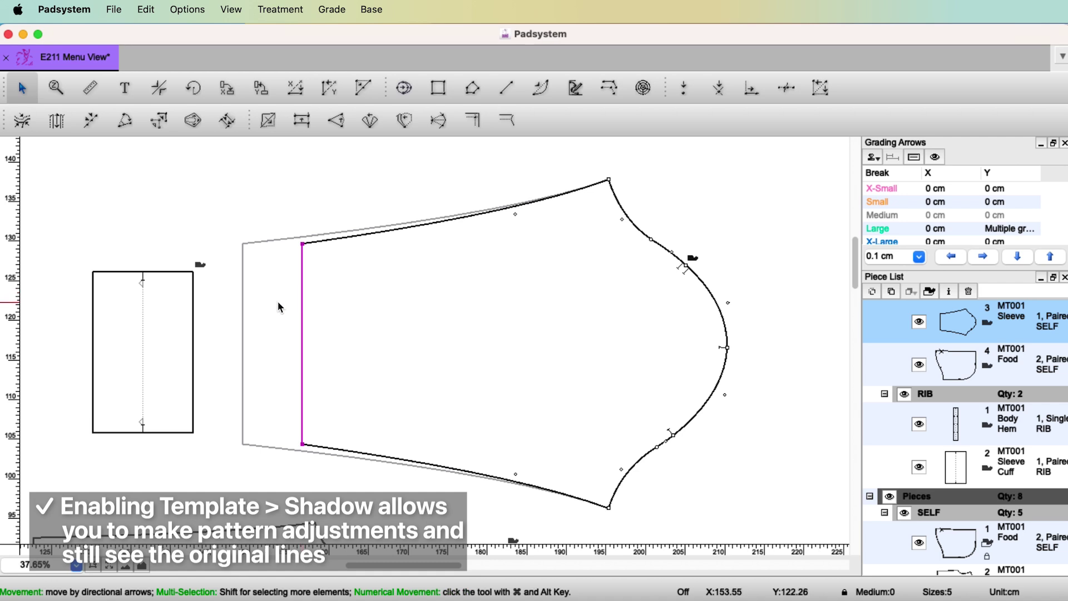
{"action": "left_click", "coordinate": [243, 274]}
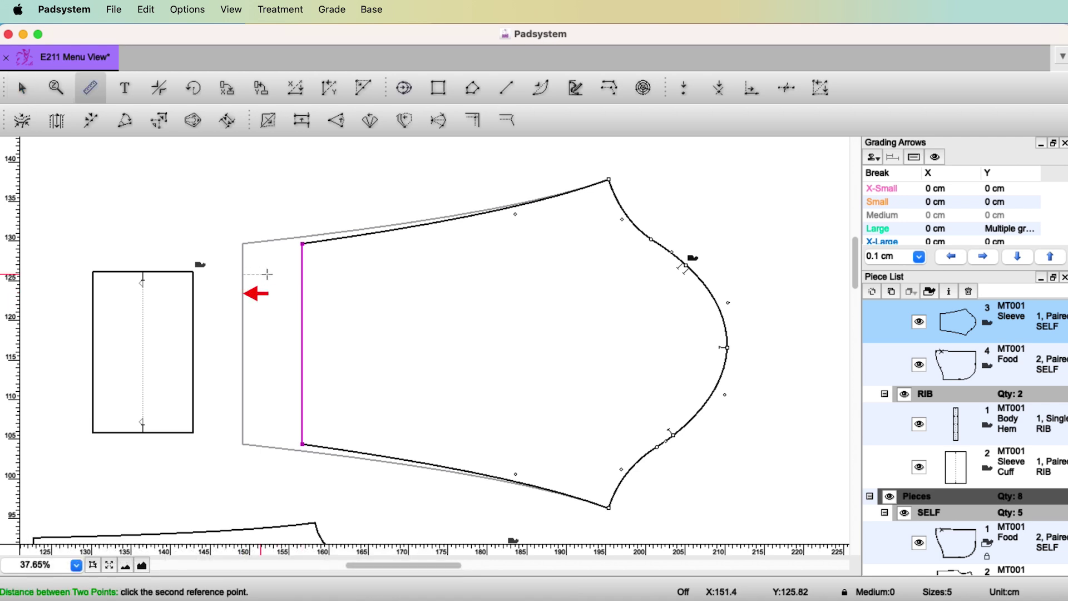
{"action": "left_click", "coordinate": [303, 275]}
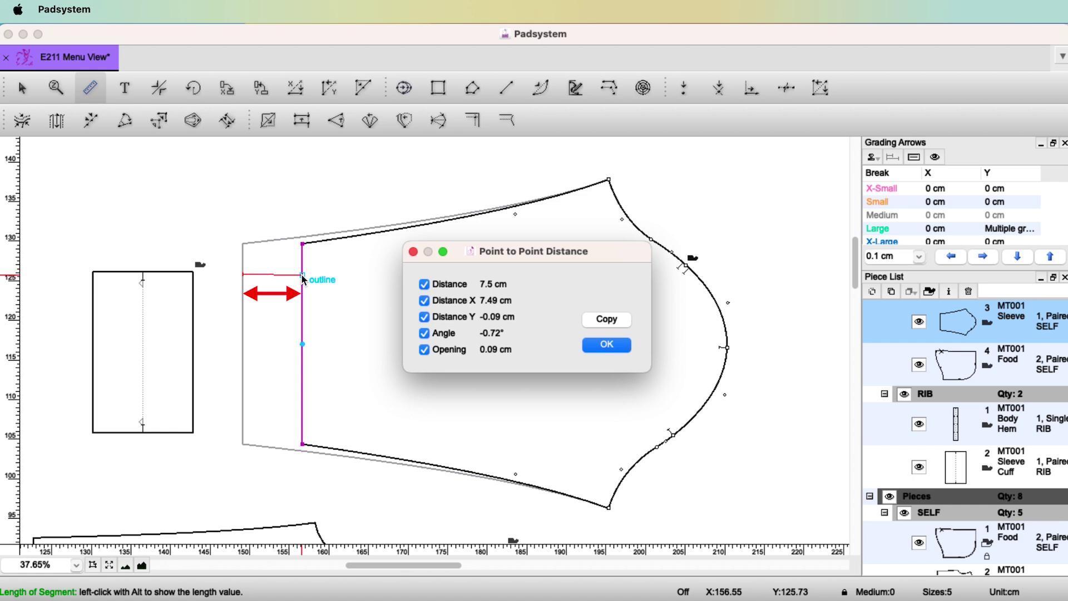
{"action": "key", "text": "Return"}
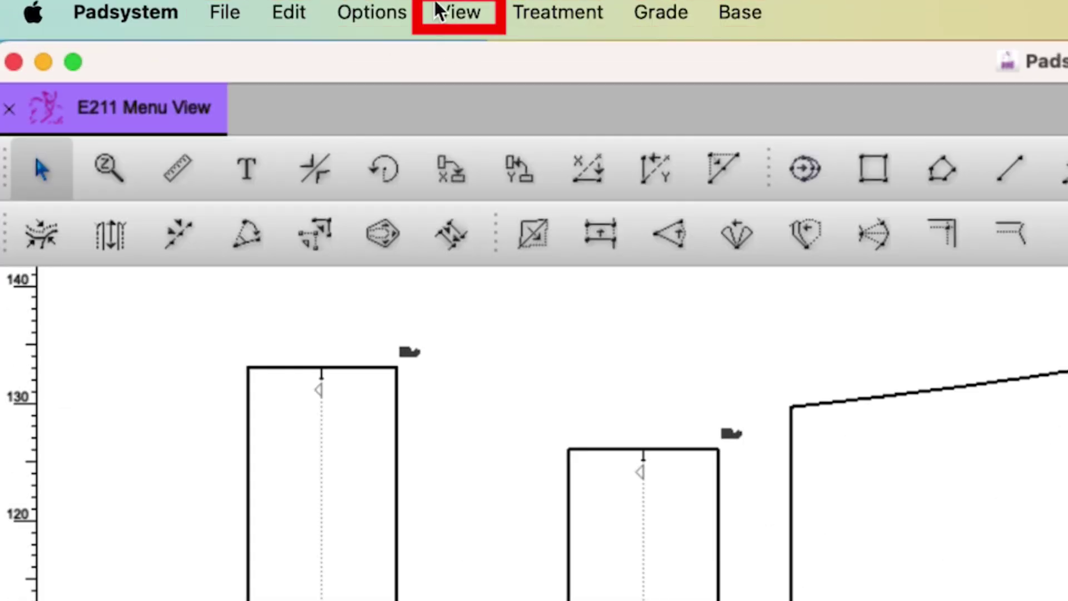
{"action": "left_click", "coordinate": [440, 16]}
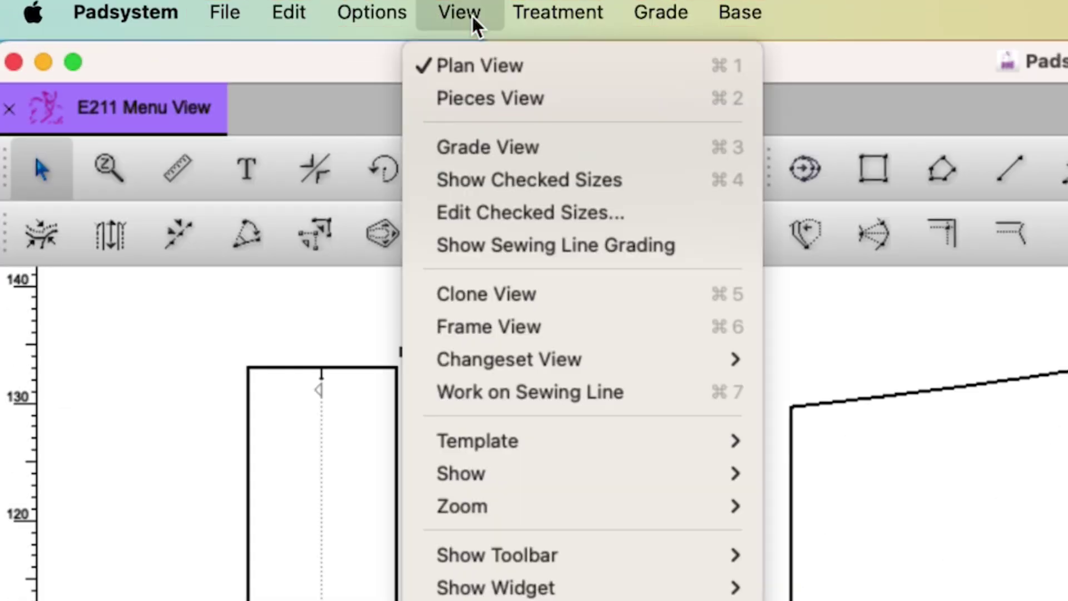
{"action": "left_click", "coordinate": [562, 71]}
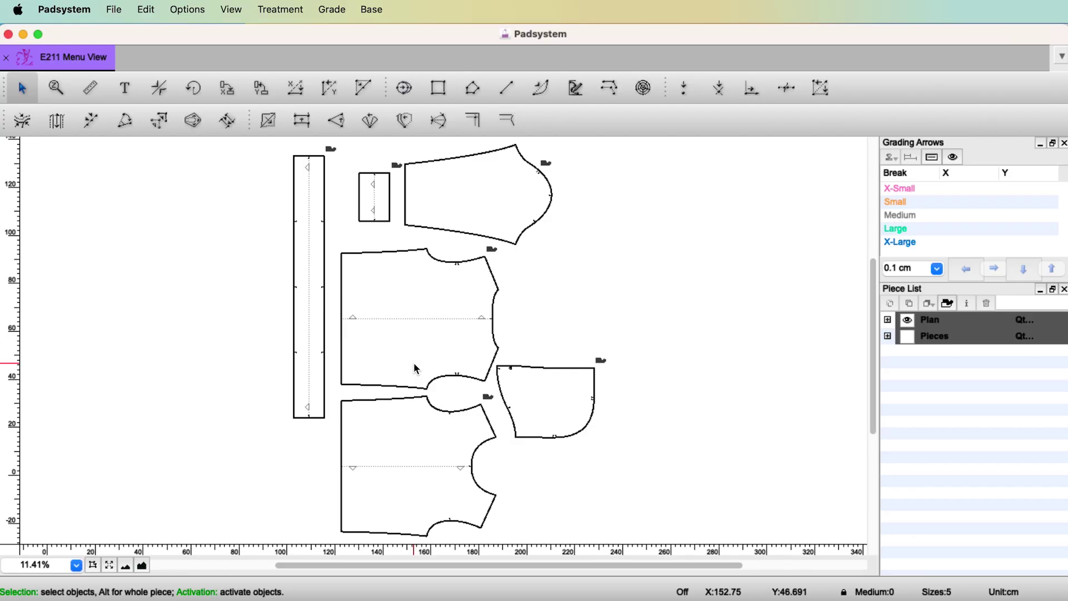
{"action": "left_click", "coordinate": [231, 10]}
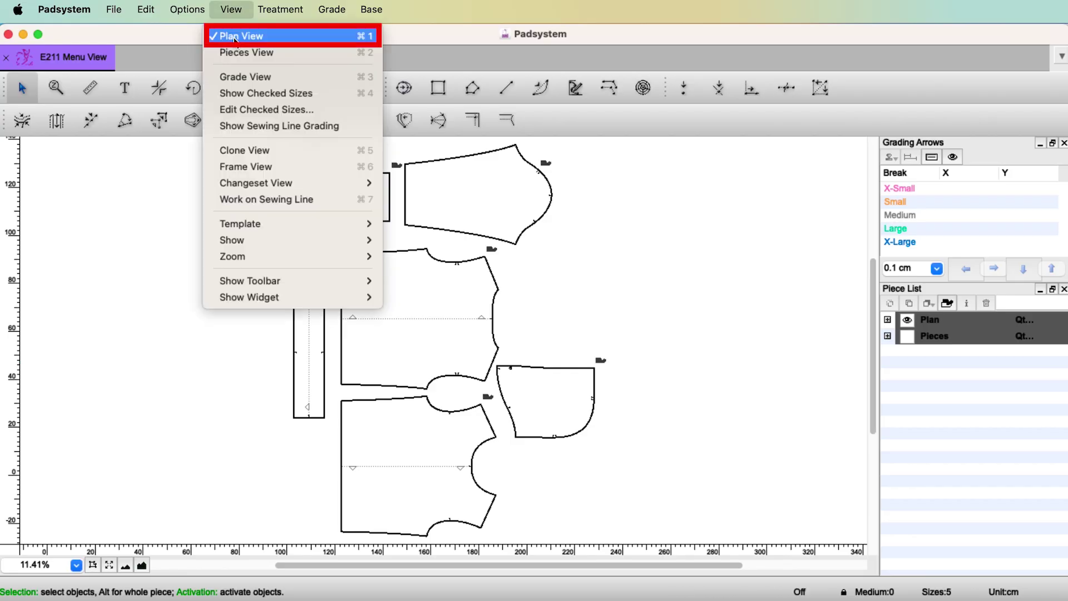
{"action": "left_click", "coordinate": [234, 37]}
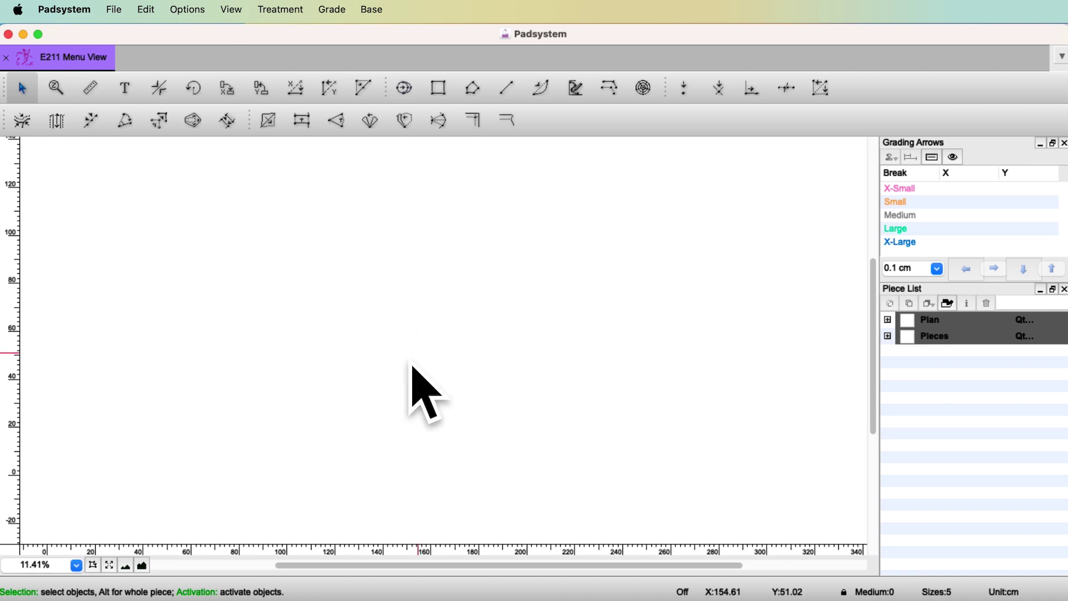
{"action": "left_click", "coordinate": [230, 9]}
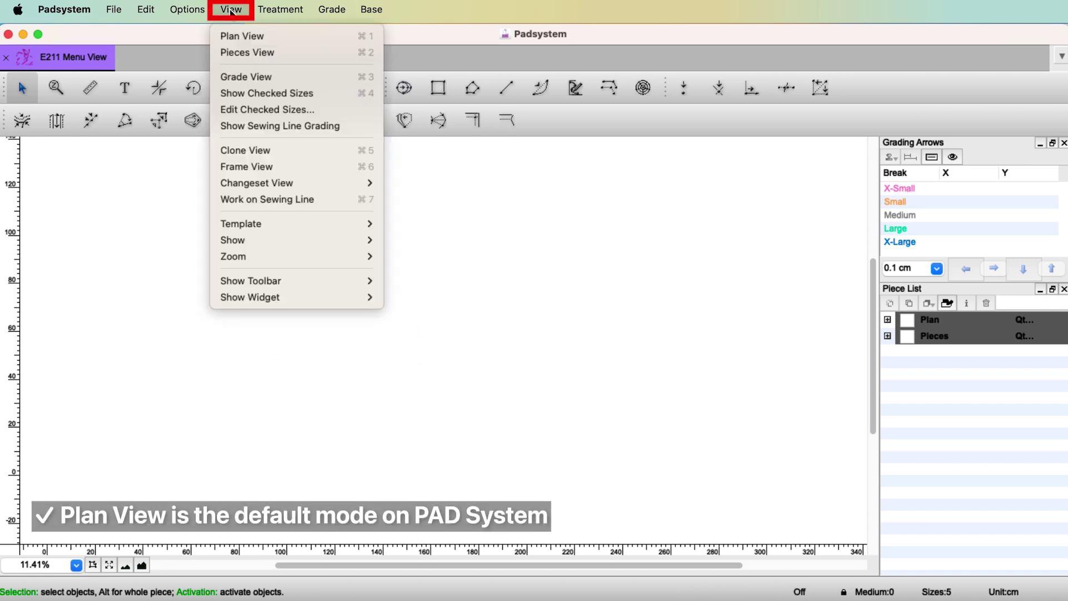
{"action": "left_click", "coordinate": [234, 36]}
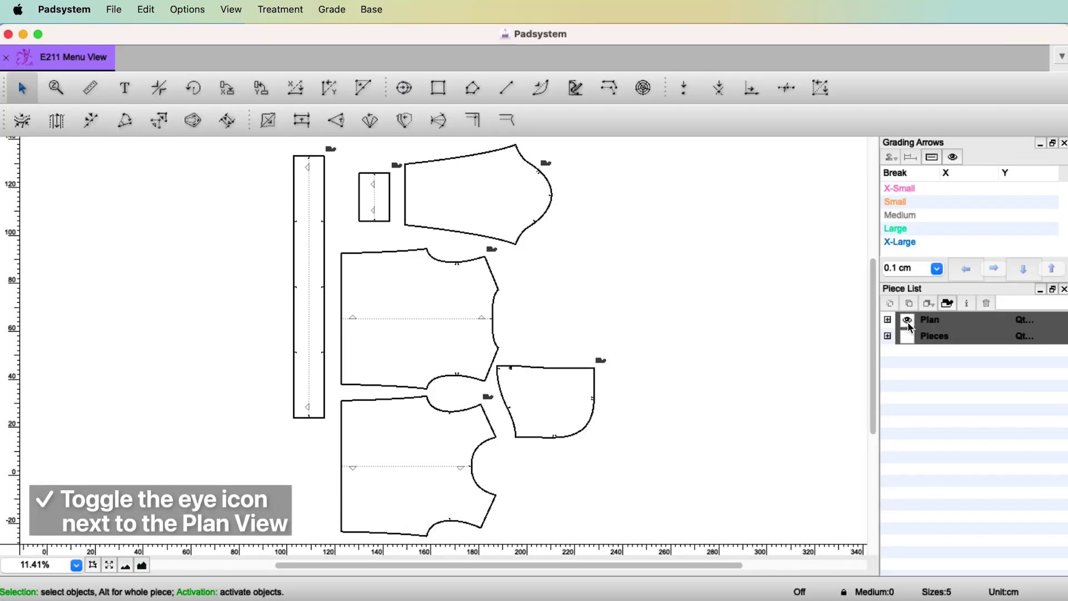
{"action": "left_click", "coordinate": [908, 321]}
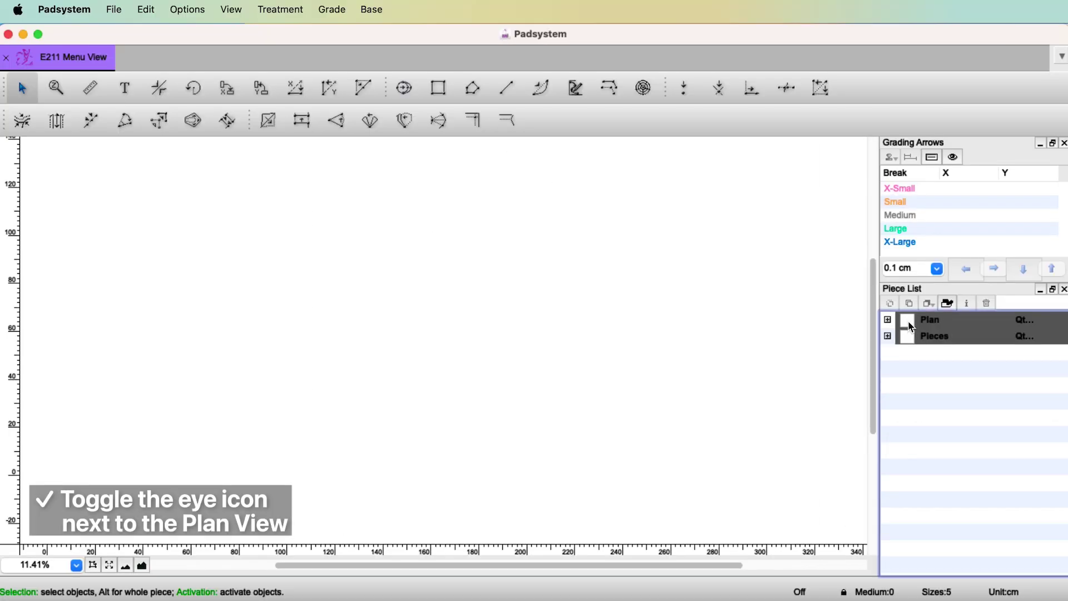
{"action": "left_click", "coordinate": [908, 322]}
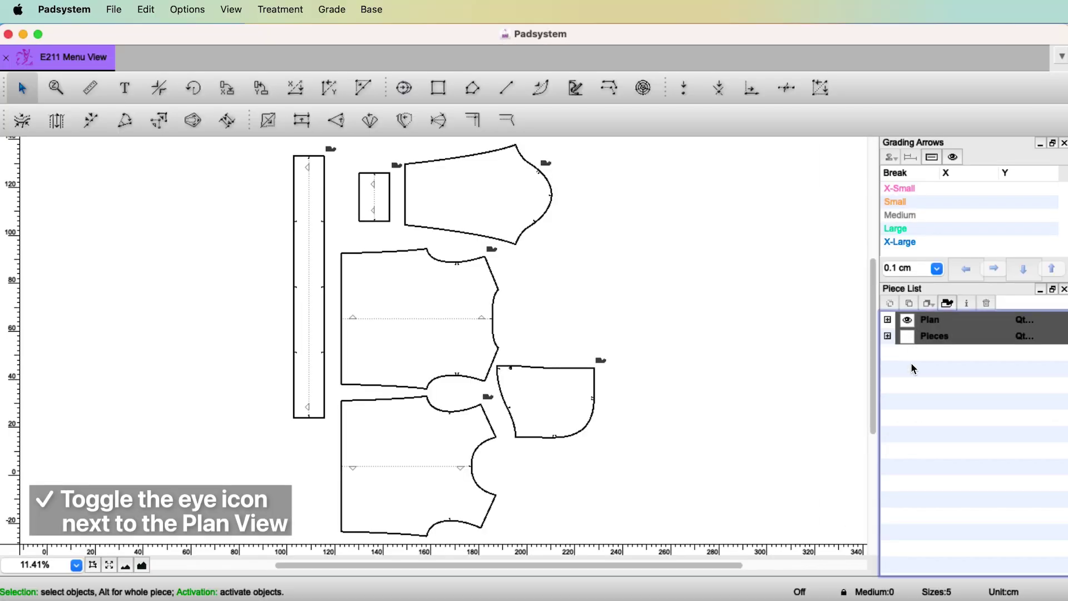
{"action": "left_click", "coordinate": [230, 10]}
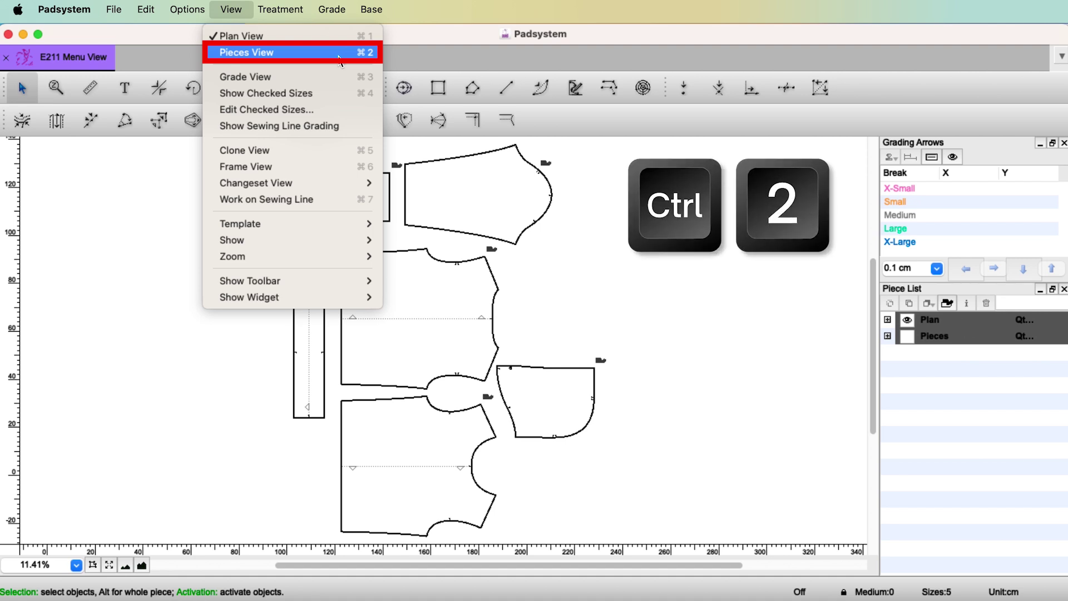
- Turn on Pieces View and toggle the Pieces layer's visibility off and back on
{"action": "left_click", "coordinate": [339, 53]}
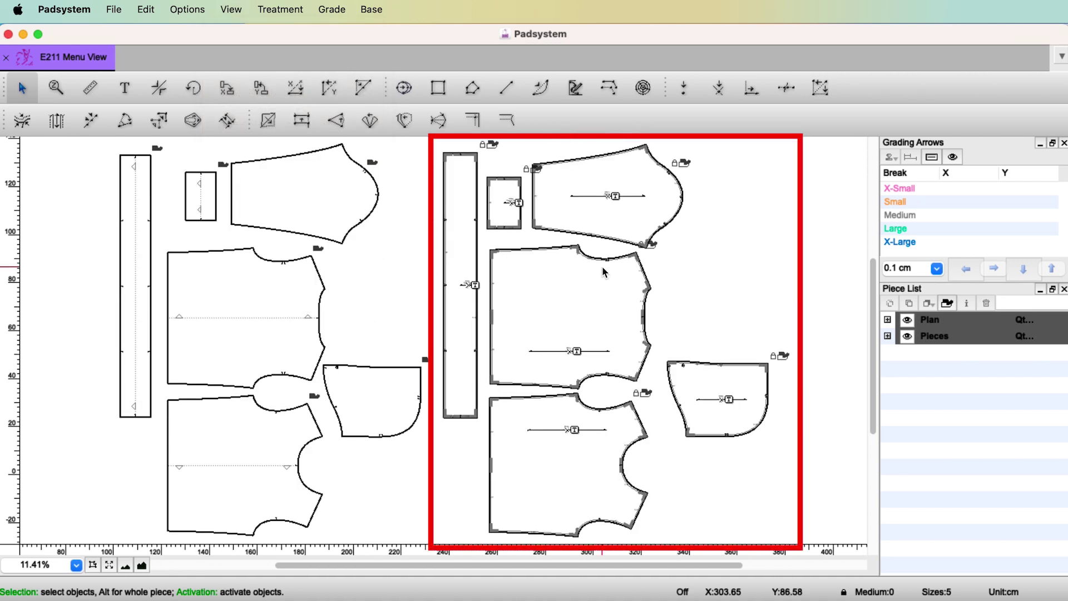
{"action": "left_click", "coordinate": [907, 337]}
{"action": "left_click", "coordinate": [907, 337]}
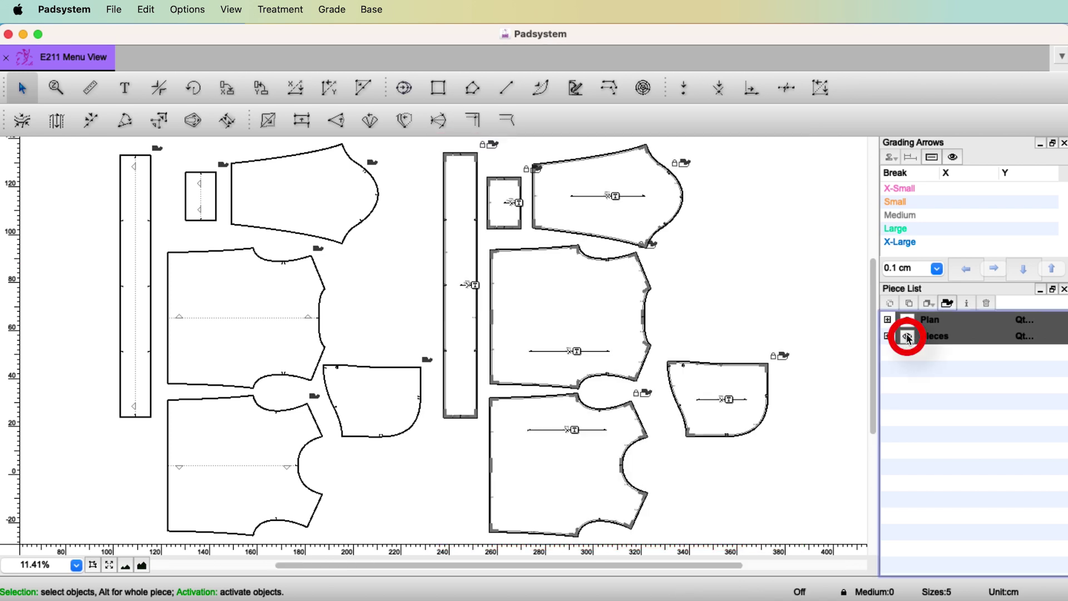
{"action": "left_click", "coordinate": [231, 10]}
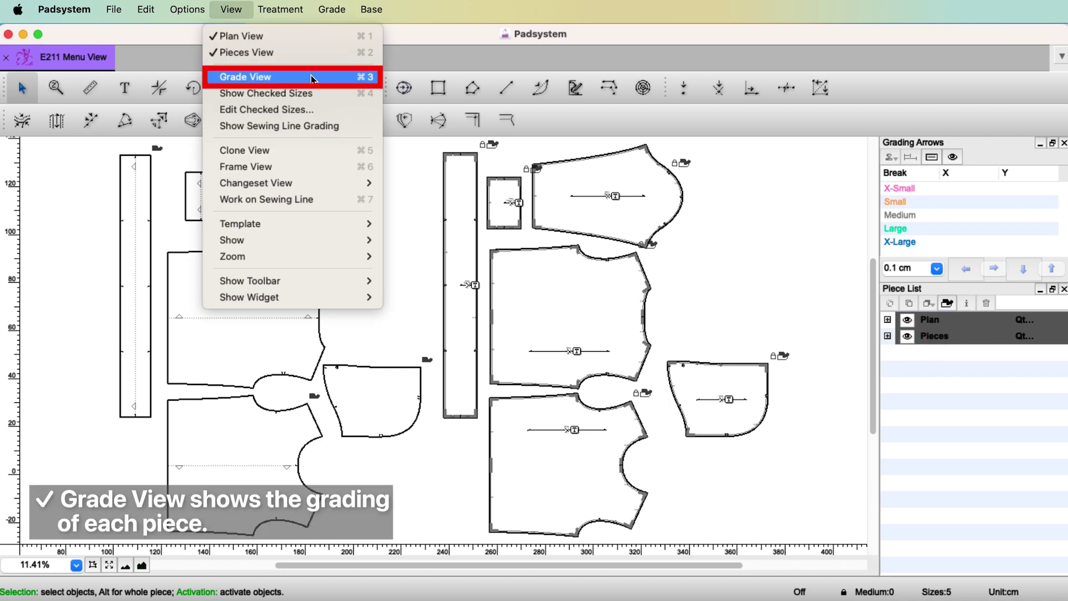
- Switch Grade View on, then toggle it with Ctrl+3
{"action": "left_click", "coordinate": [312, 77]}
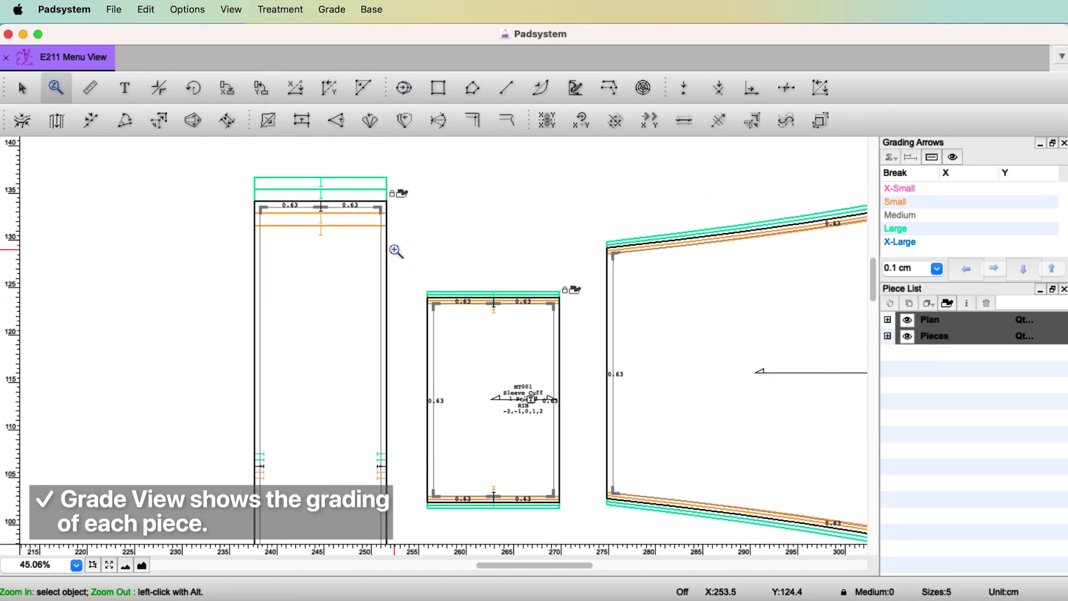
{"action": "scroll", "coordinate": [389, 248], "scroll_direction": "up", "scroll_amount": 3}
{"action": "key", "text": "ctrl+3"}
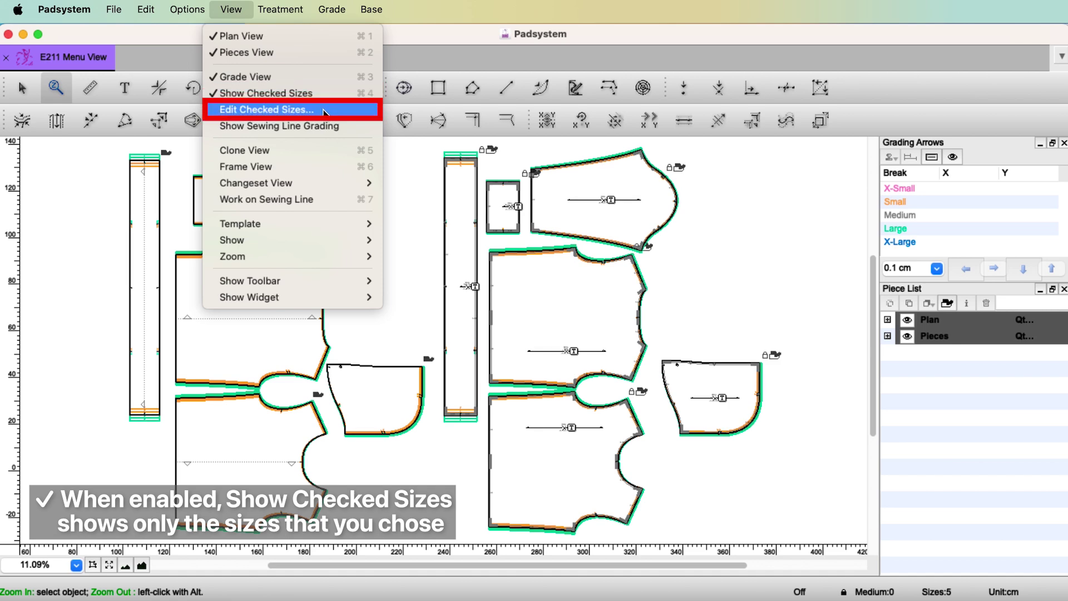
- Tick XSMALL and XLARGE as checked sizes, then zoom in on the graded rib pieces
{"action": "left_click", "coordinate": [325, 112]}
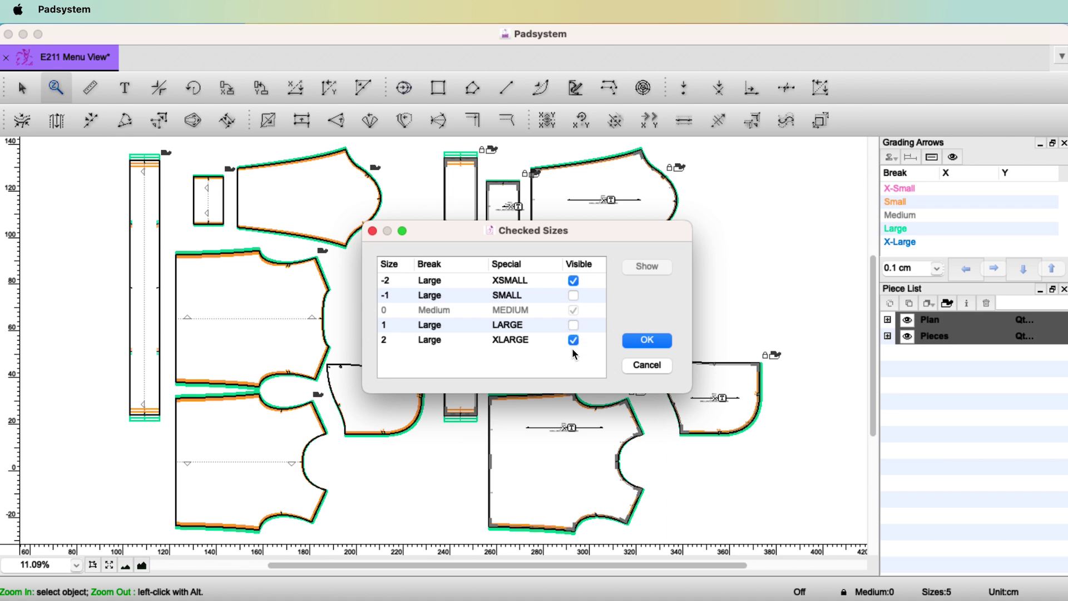
{"action": "left_click", "coordinate": [646, 340]}
{"action": "left_click", "coordinate": [462, 212]}
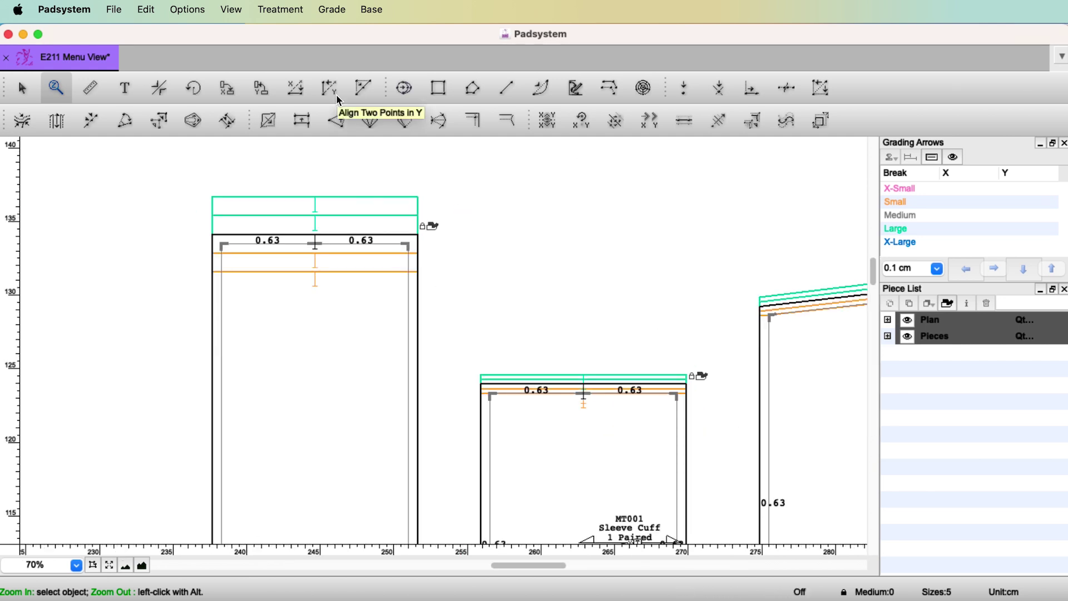
{"action": "key", "text": "Escape"}
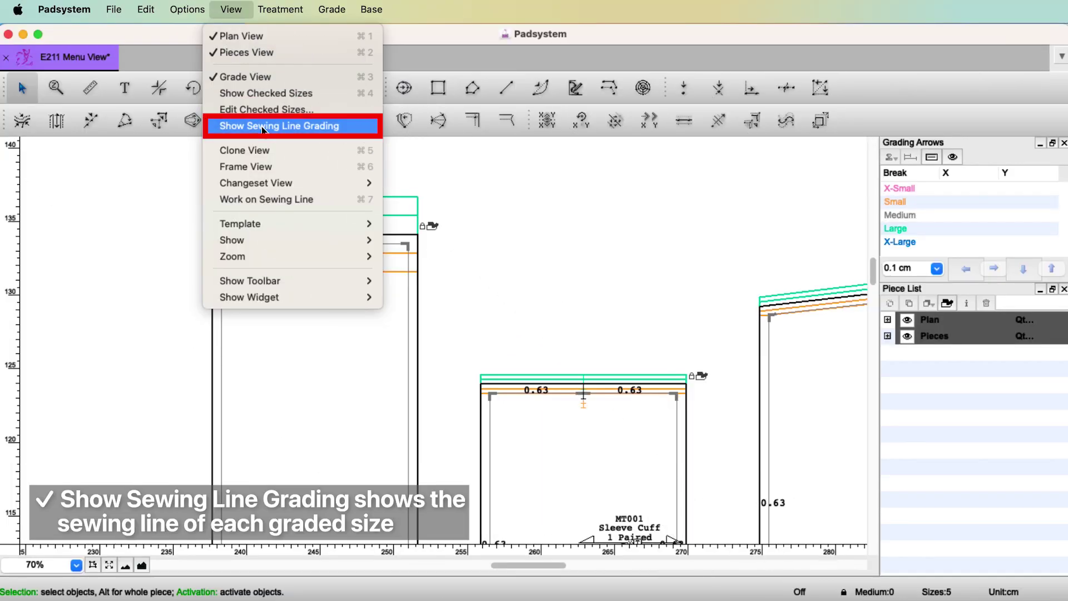
- Toggle Show Sewing Line Grading on to inspect graded sewing lines, then off
{"action": "left_click", "coordinate": [336, 127]}
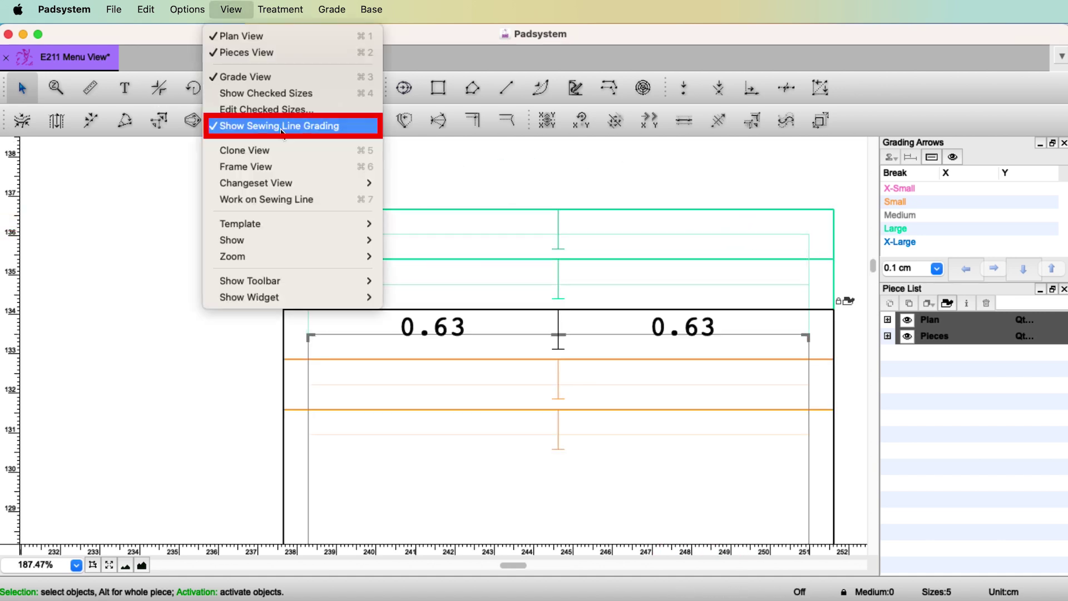
{"action": "left_click", "coordinate": [282, 128]}
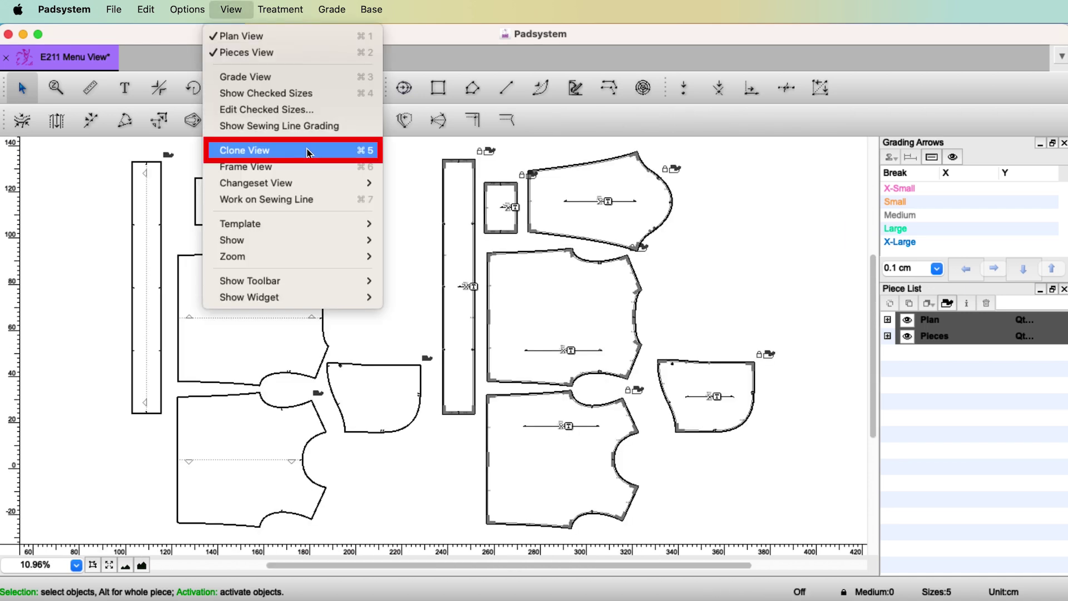
- With Clone View on, drag the bodice piece right so its clone follows
{"action": "left_click", "coordinate": [308, 151]}
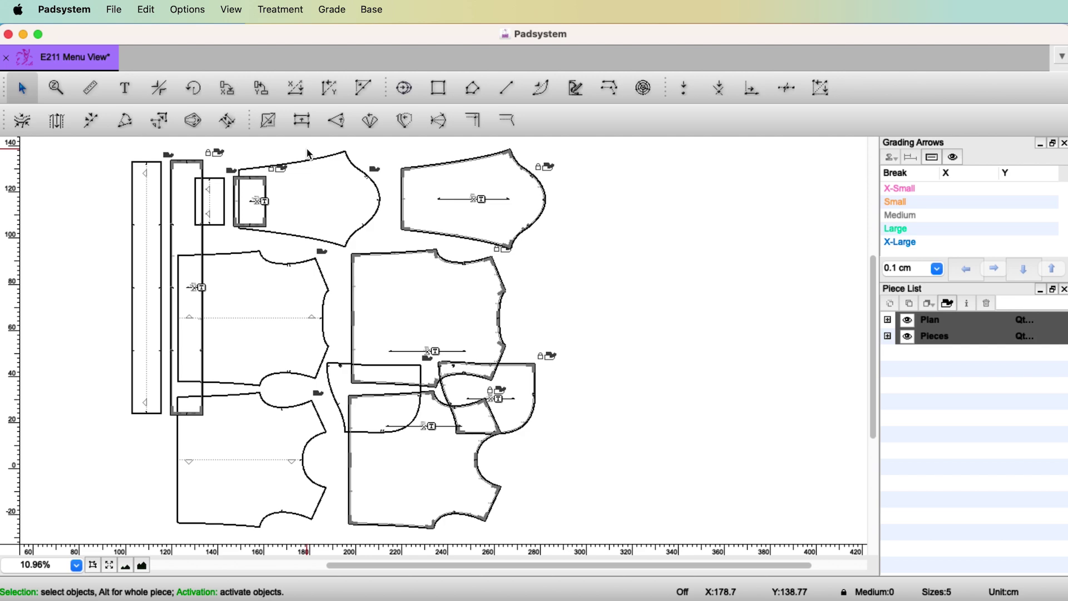
{"action": "left_click", "coordinate": [410, 173]}
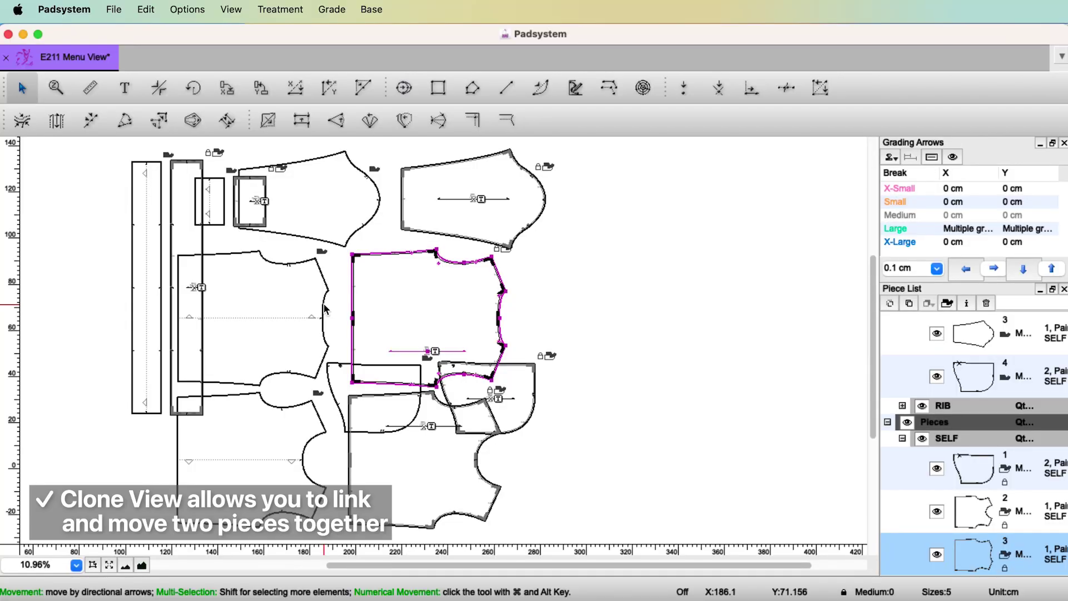
{"action": "left_click_drag", "start_coordinate": [326, 309], "coordinate": [657, 311]}
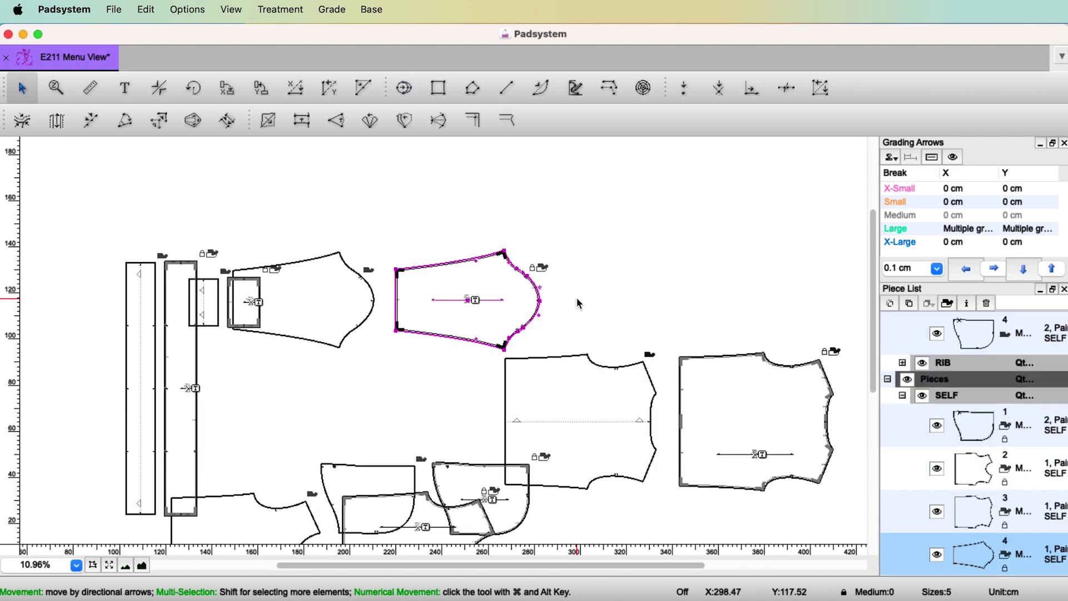
- Set the selected sleeve's fabric to CONTRAST 1 in its piece settings
{"action": "double_click", "coordinate": [538, 301]}
{"action": "left_click", "coordinate": [550, 305]}
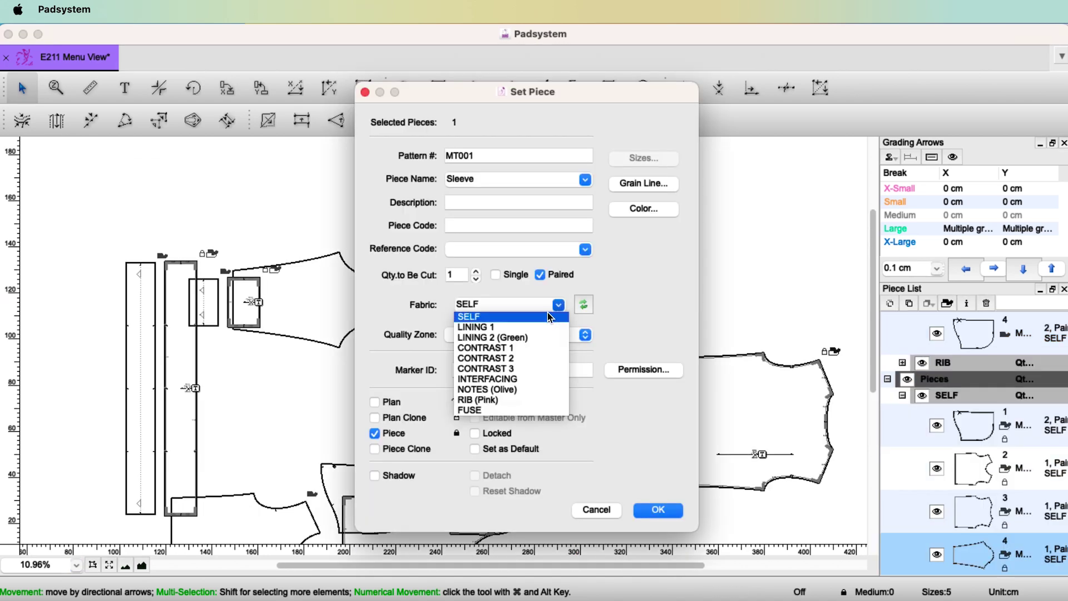
{"action": "left_click", "coordinate": [543, 347]}
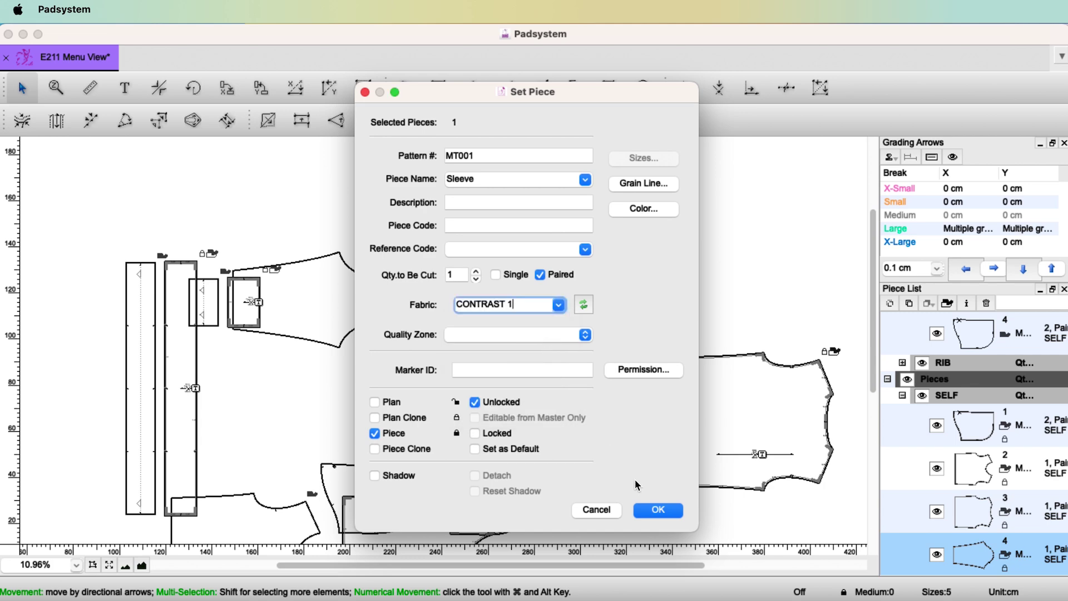
{"action": "left_click", "coordinate": [658, 509]}
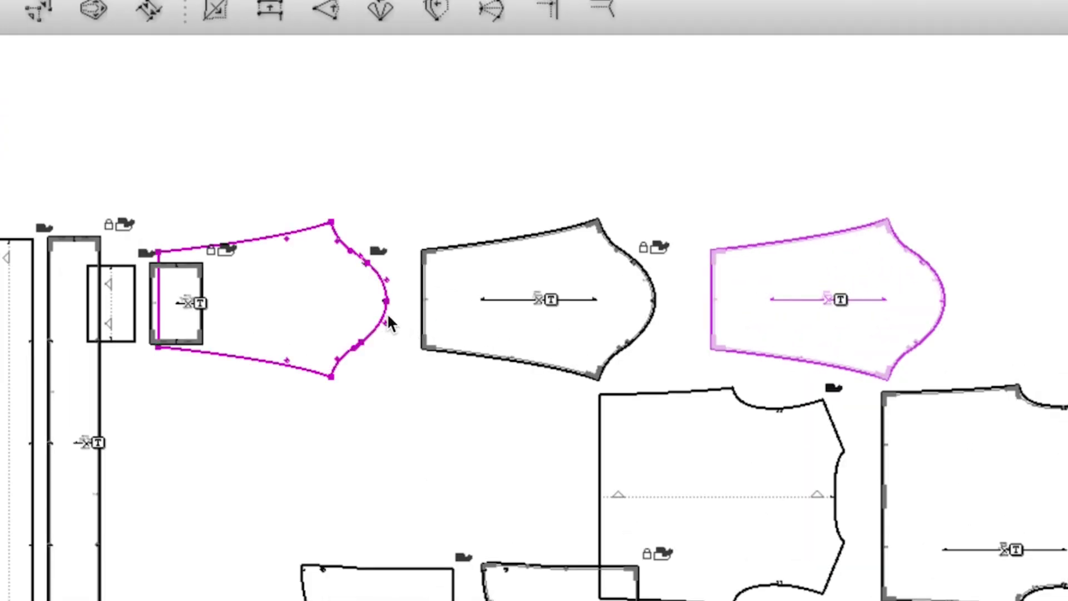
- Move the cloned sleeve up into the top row with Clone View, then turn Clone View off
{"action": "left_click", "coordinate": [652, 287]}
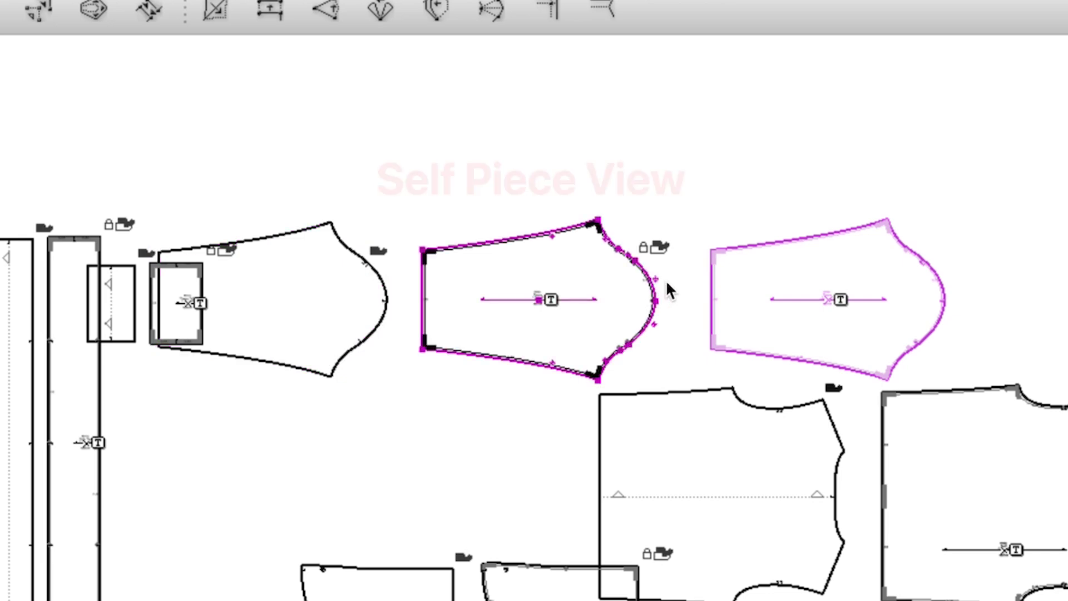
{"action": "left_click", "coordinate": [745, 248]}
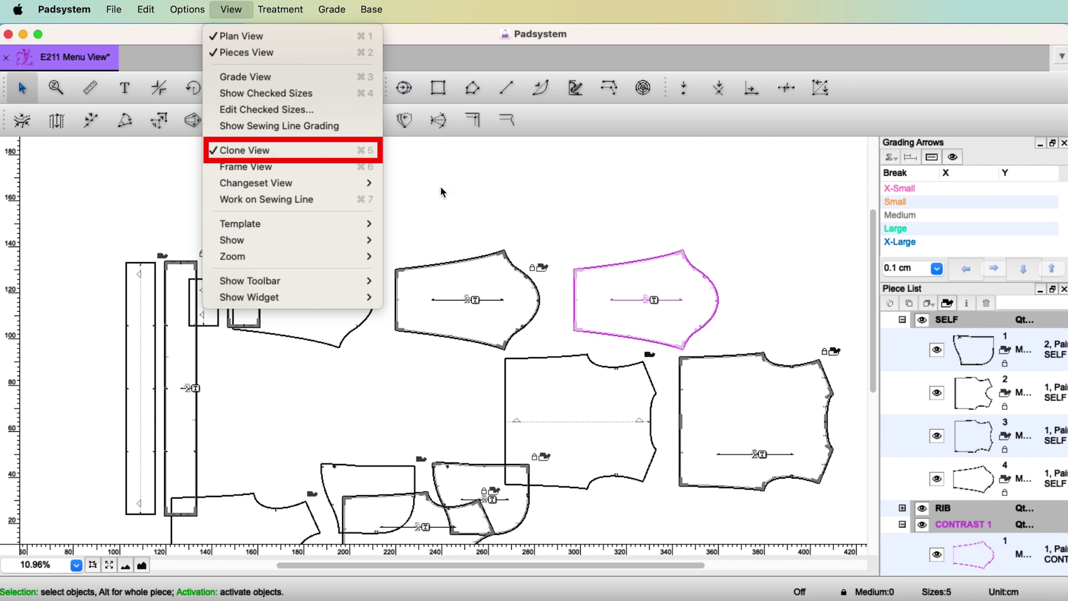
{"action": "left_click", "coordinate": [294, 157]}
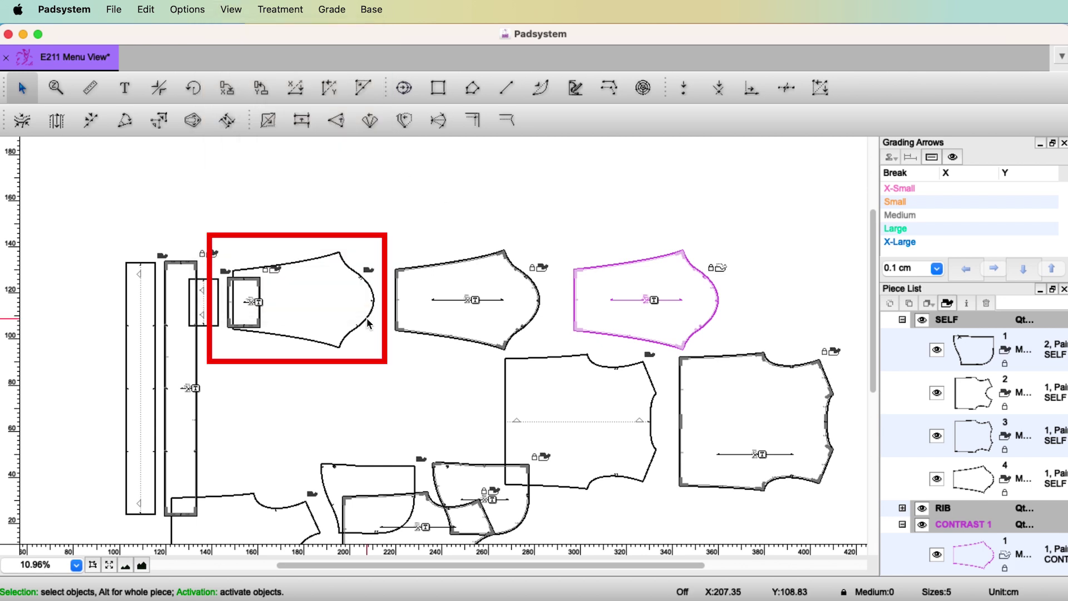
{"action": "left_click_drag", "start_coordinate": [367, 322], "coordinate": [387, 215]}
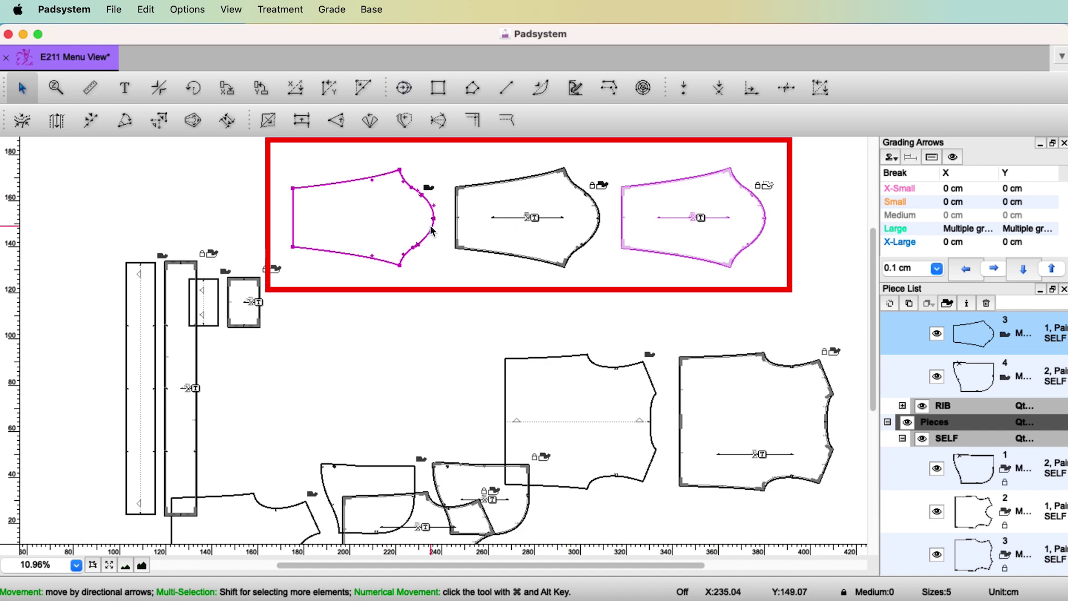
{"action": "left_click", "coordinate": [231, 10]}
{"action": "left_click", "coordinate": [293, 154]}
{"action": "left_click", "coordinate": [235, 15]}
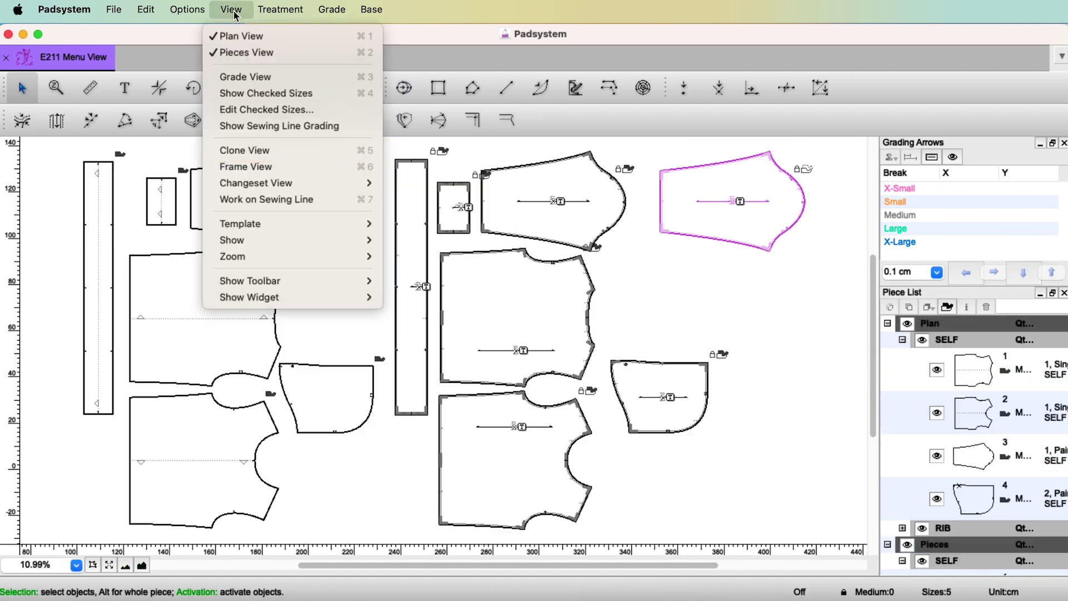
- Turn on Frame View and zoom in on the left bodice's frame lines
{"action": "left_click", "coordinate": [321, 167]}
{"action": "left_click", "coordinate": [153, 263]}
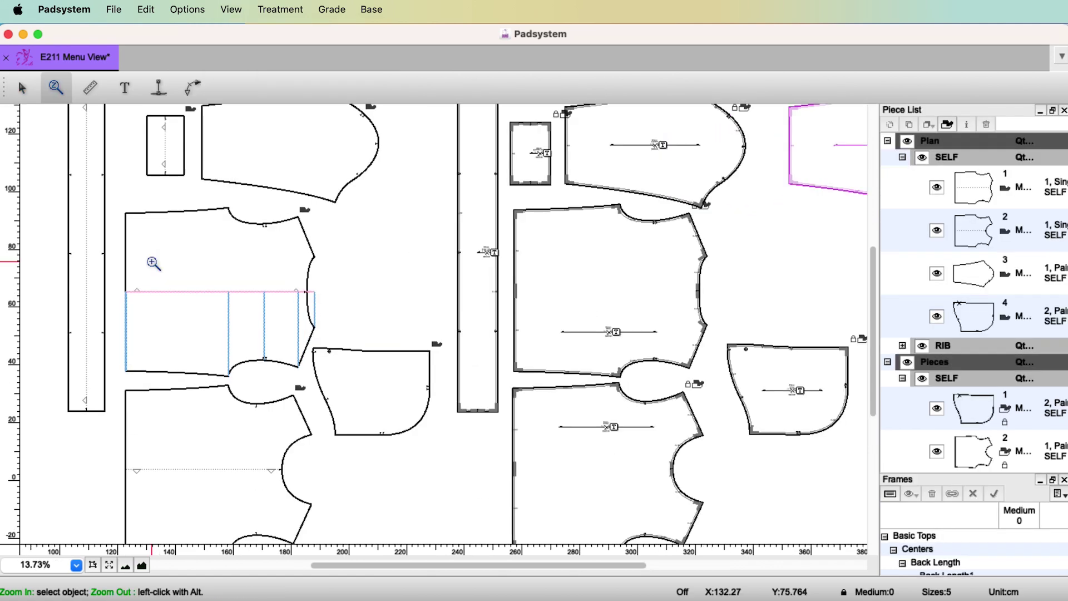
{"action": "left_click", "coordinate": [154, 263]}
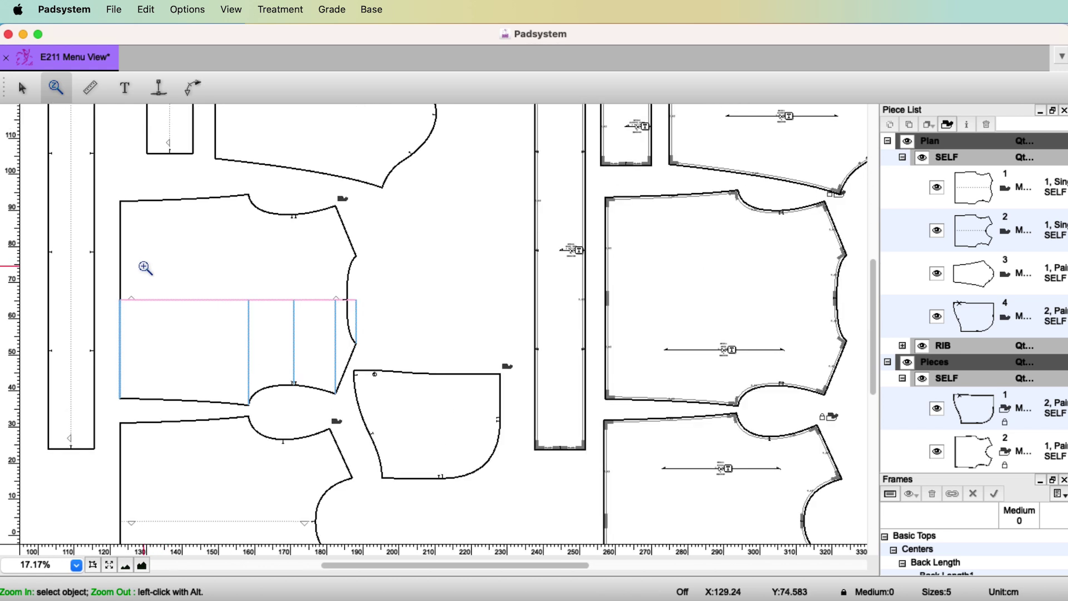
{"action": "left_click", "coordinate": [143, 348]}
{"action": "left_click", "coordinate": [67, 321]}
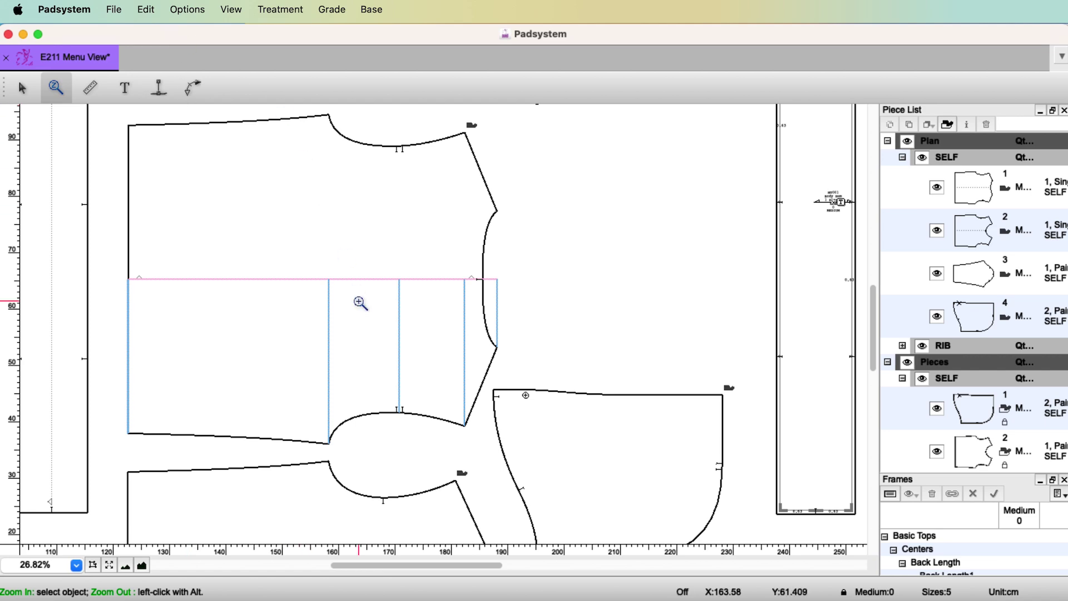
{"action": "left_click", "coordinate": [23, 89]}
- Enlarge the Frames panel to read the Back Length measurements, then turn Frame View off
{"action": "left_click", "coordinate": [231, 10]}
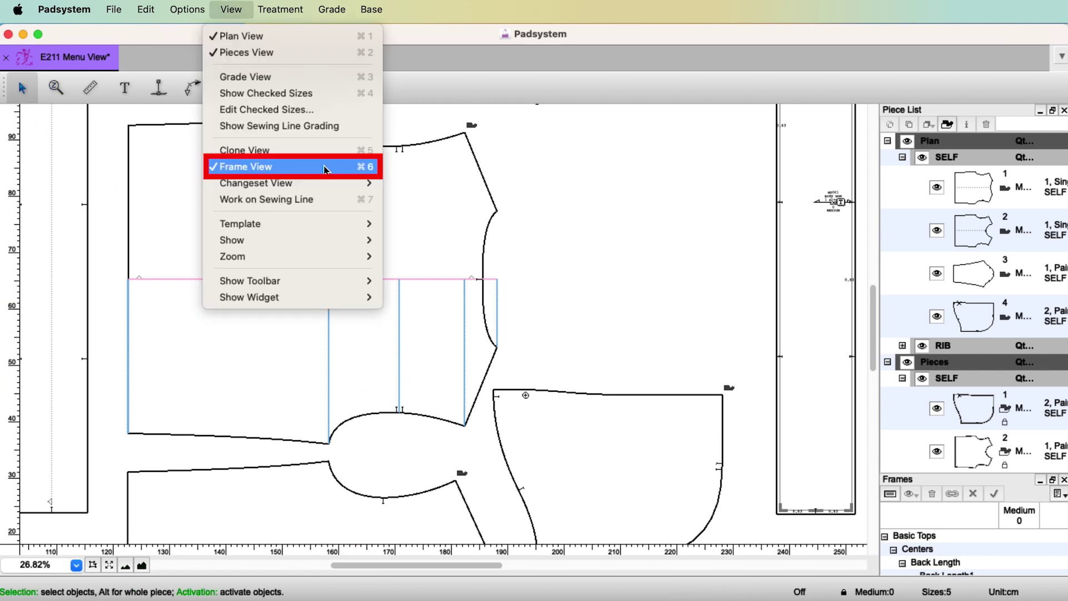
{"action": "left_click", "coordinate": [326, 168]}
{"action": "left_click_drag", "start_coordinate": [969, 476], "coordinate": [969, 208]}
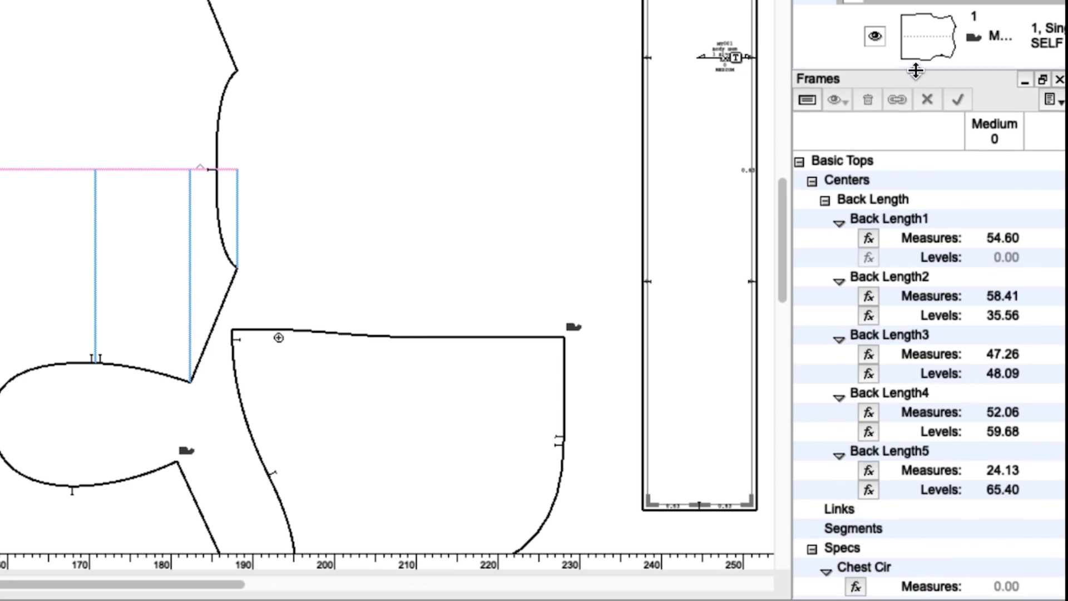
{"action": "left_click_drag", "start_coordinate": [915, 70], "coordinate": [916, 69]}
{"action": "scroll", "coordinate": [929, 493], "scroll_direction": "down", "scroll_amount": 1}
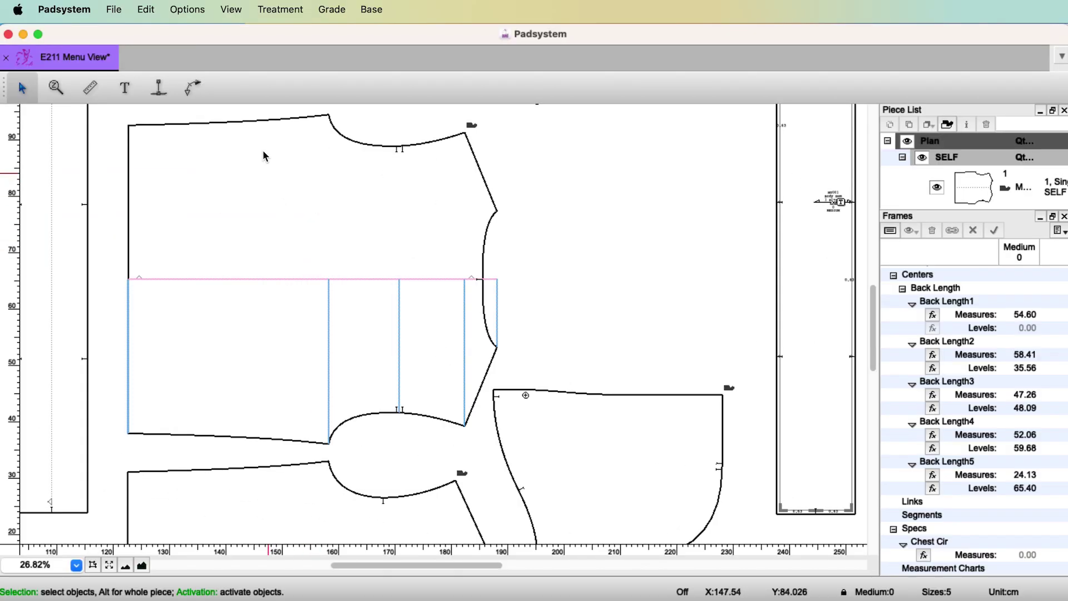
{"action": "left_click", "coordinate": [231, 12]}
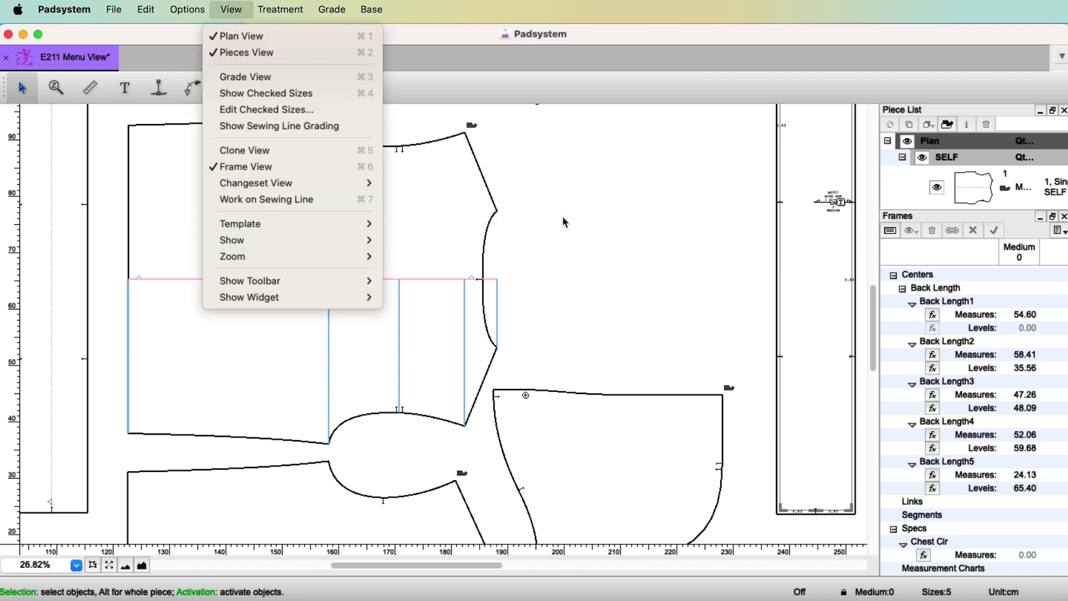
{"action": "left_click", "coordinate": [593, 239]}
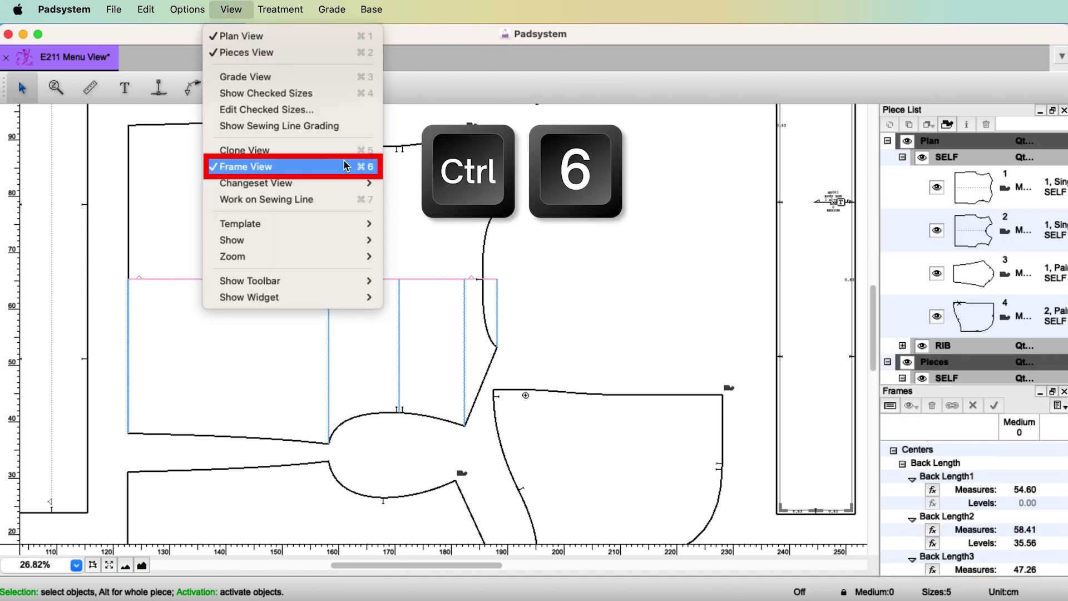
{"action": "left_click", "coordinate": [345, 165]}
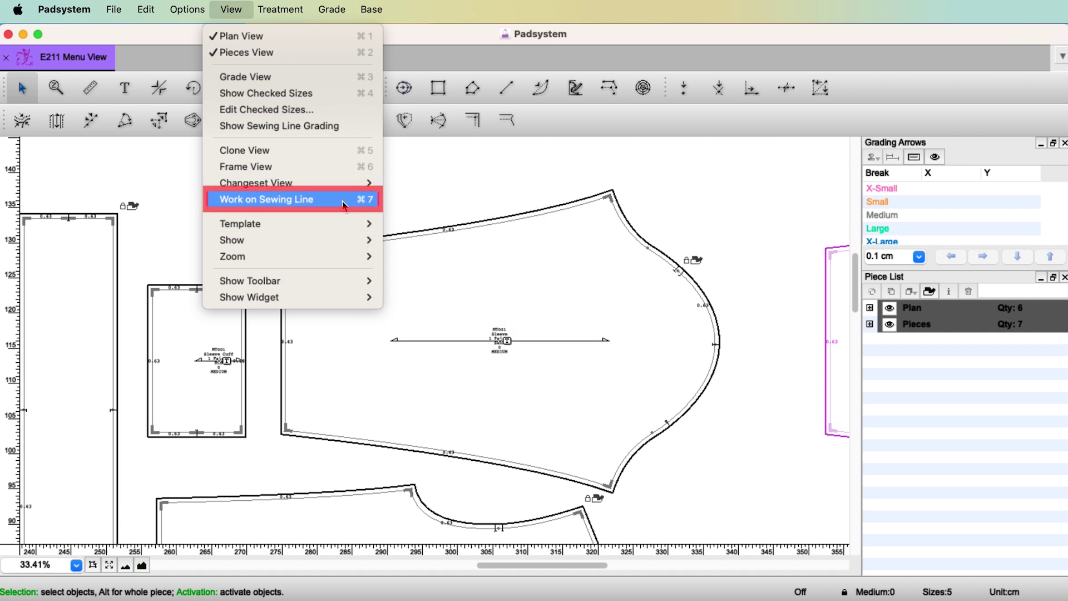
- Toggle sewing-line editing on the sleeve, then open the Sleeve clone's Set Piece settings
{"action": "left_click", "coordinate": [344, 204]}
{"action": "left_click", "coordinate": [584, 272]}
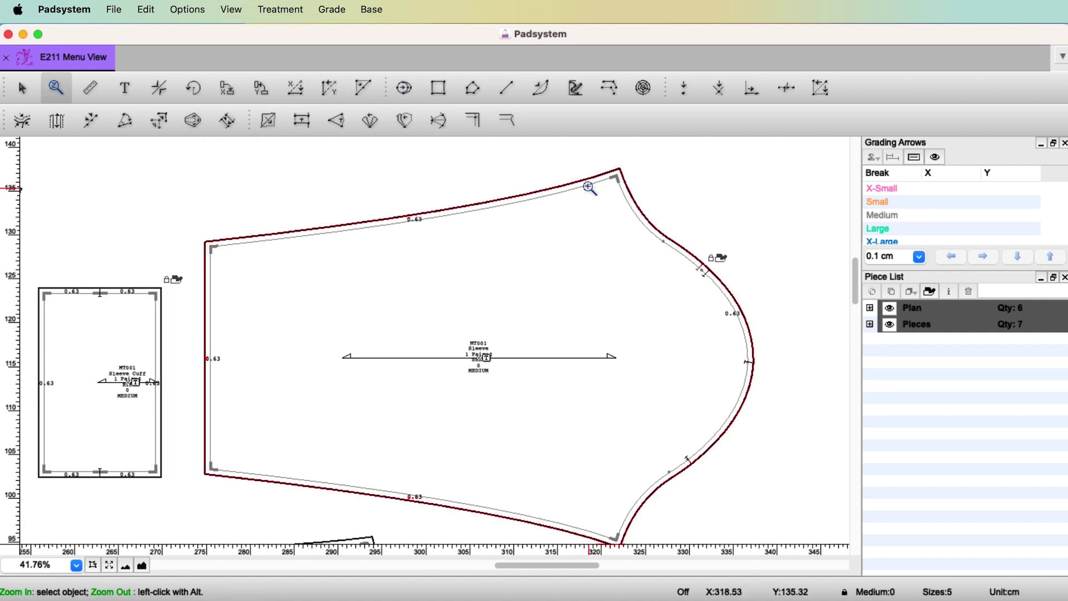
{"action": "key", "text": "Escape"}
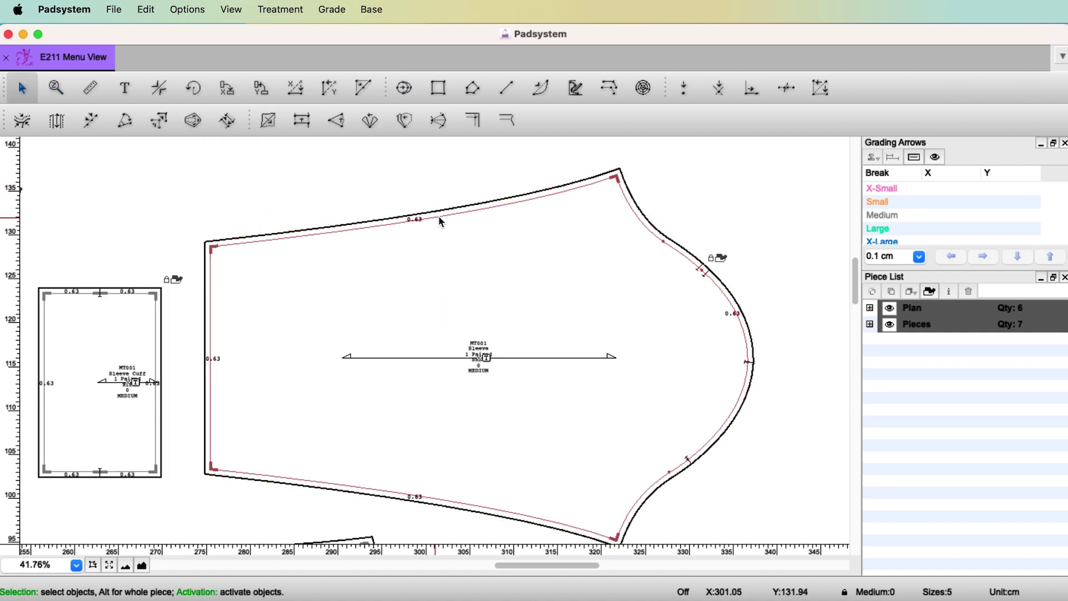
{"action": "left_click", "coordinate": [438, 215]}
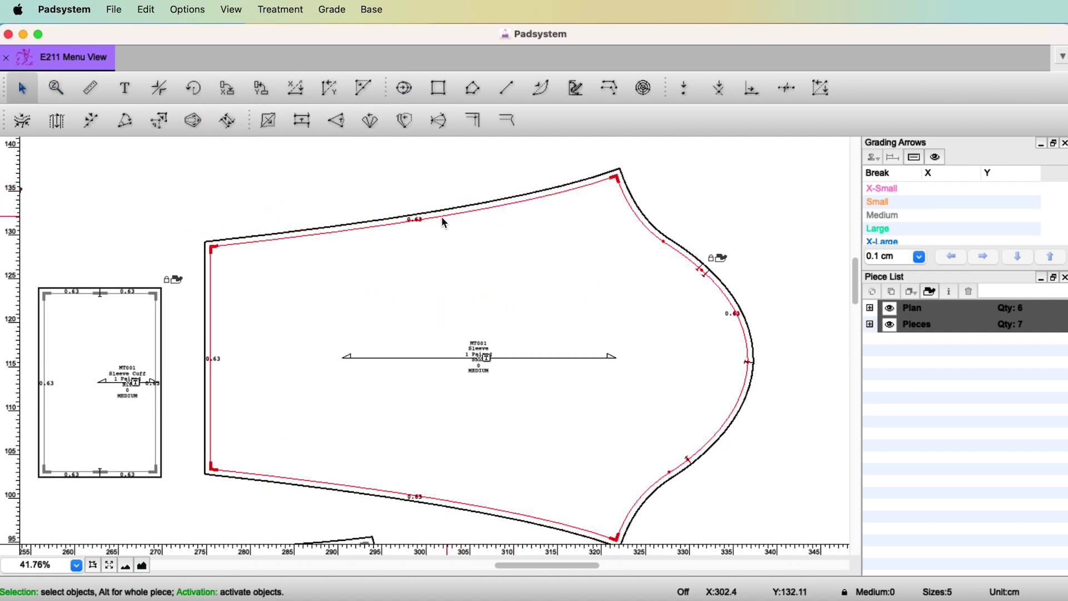
{"action": "key", "text": "super+7"}
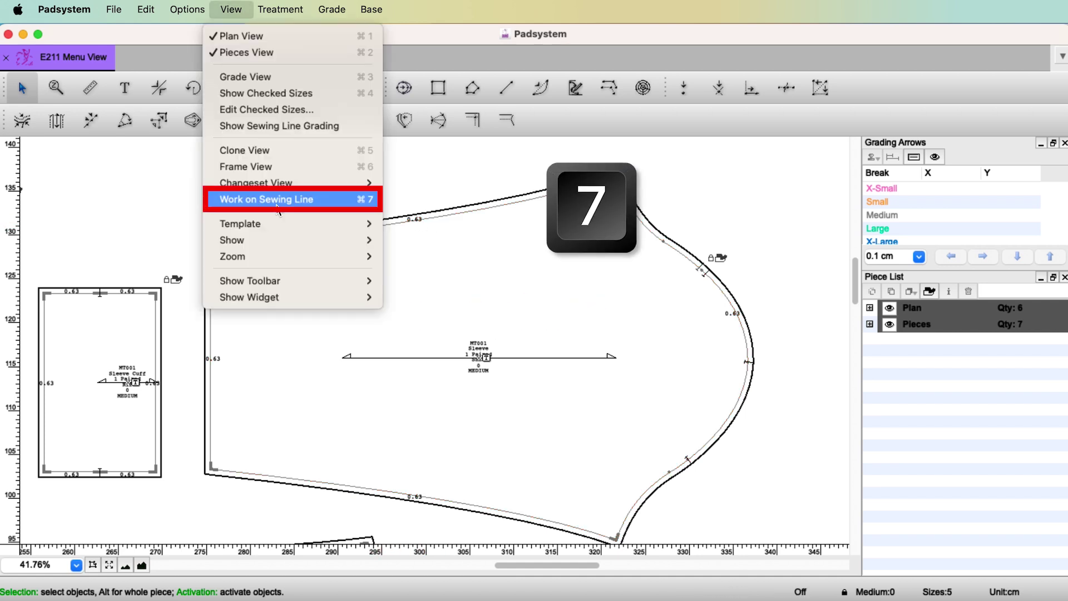
{"action": "left_click", "coordinate": [277, 205]}
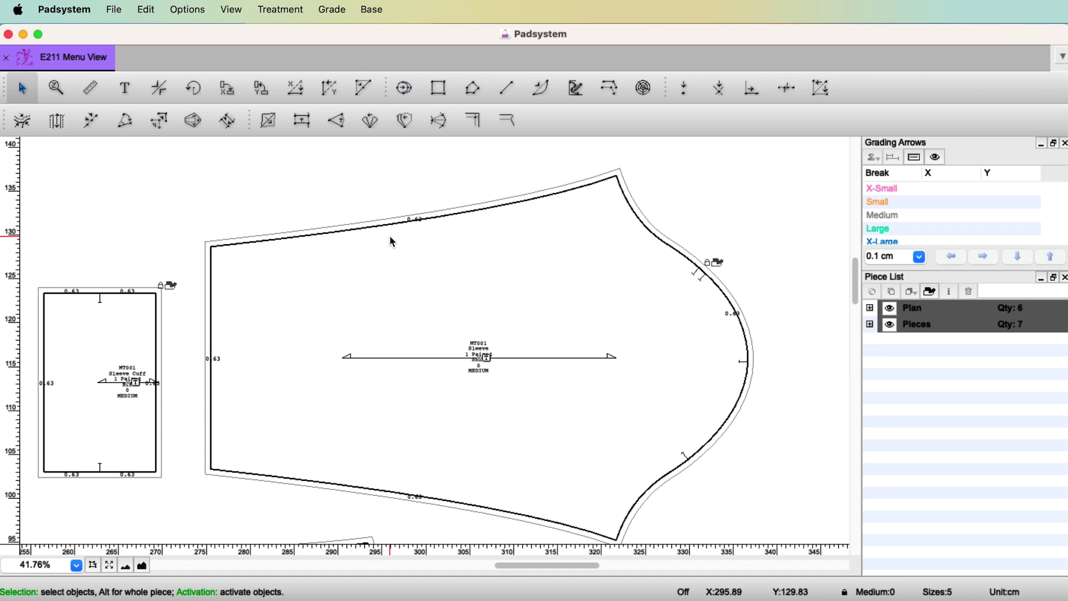
{"action": "double_click", "coordinate": [391, 241]}
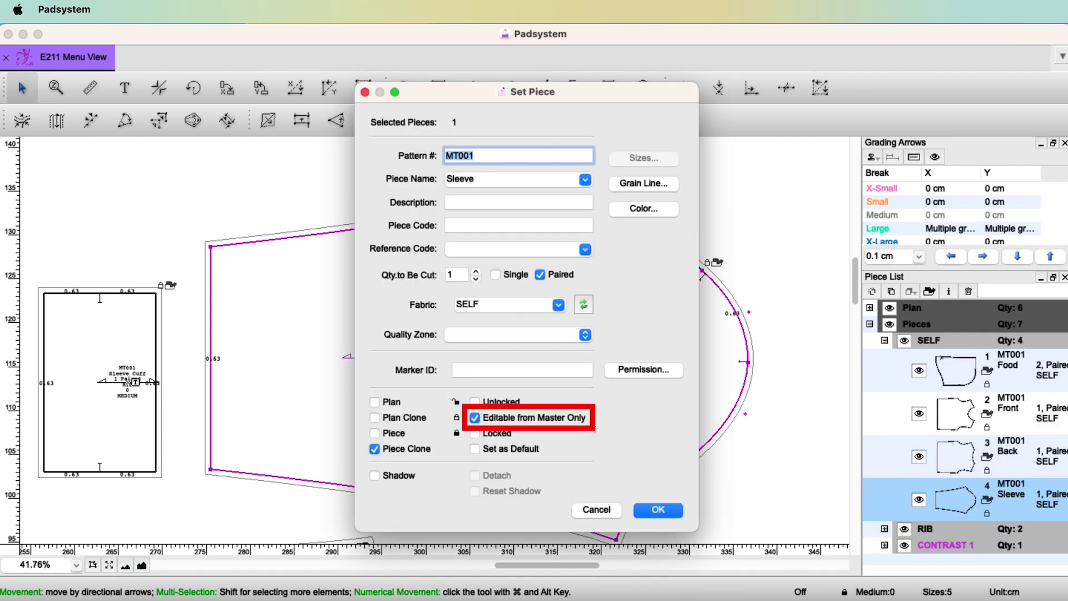
- Select the Food piece and mark it as a Piece Clone in Set Piece (Ctrl+E)
{"action": "key", "text": "Return"}
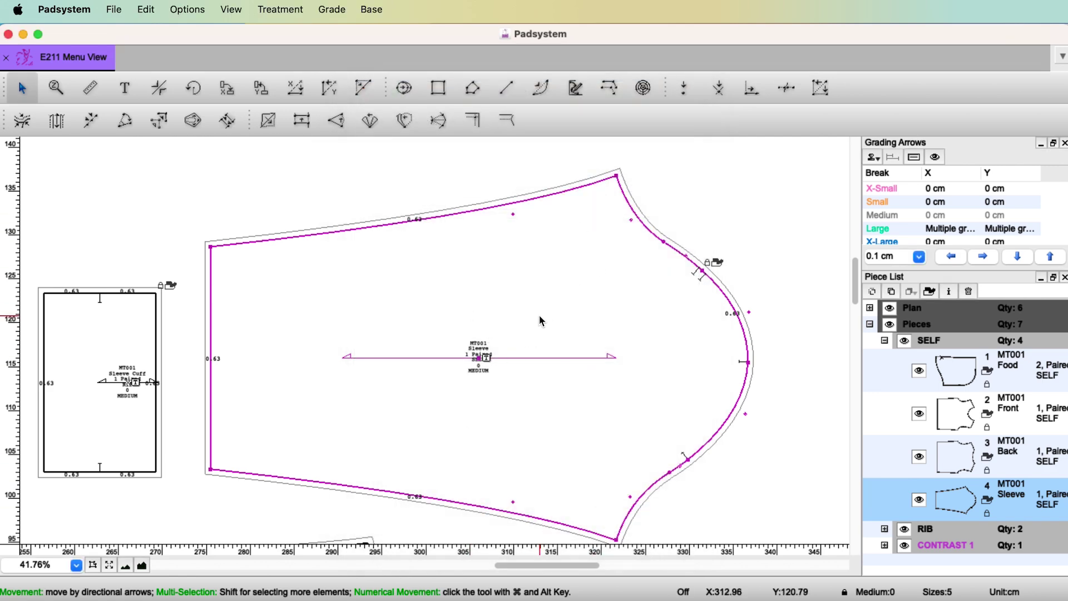
{"action": "left_click", "coordinate": [110, 565]}
{"action": "scroll", "coordinate": [489, 327], "scroll_direction": "down", "scroll_amount": 3}
{"action": "scroll", "coordinate": [489, 326], "scroll_direction": "left", "scroll_amount": 3}
{"action": "left_click", "coordinate": [484, 322]}
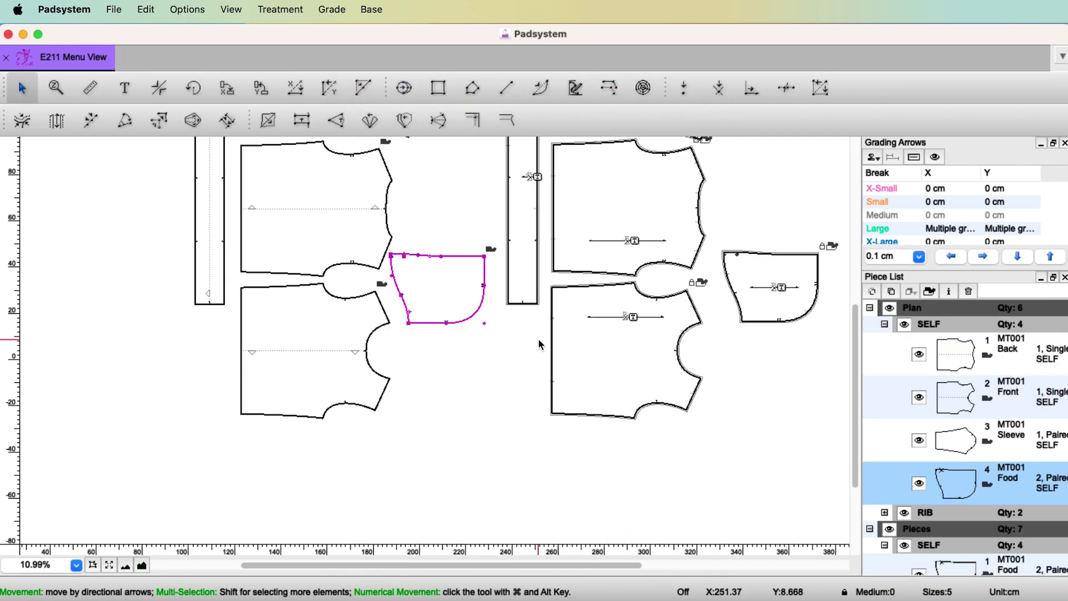
{"action": "key", "text": "ctrl+e"}
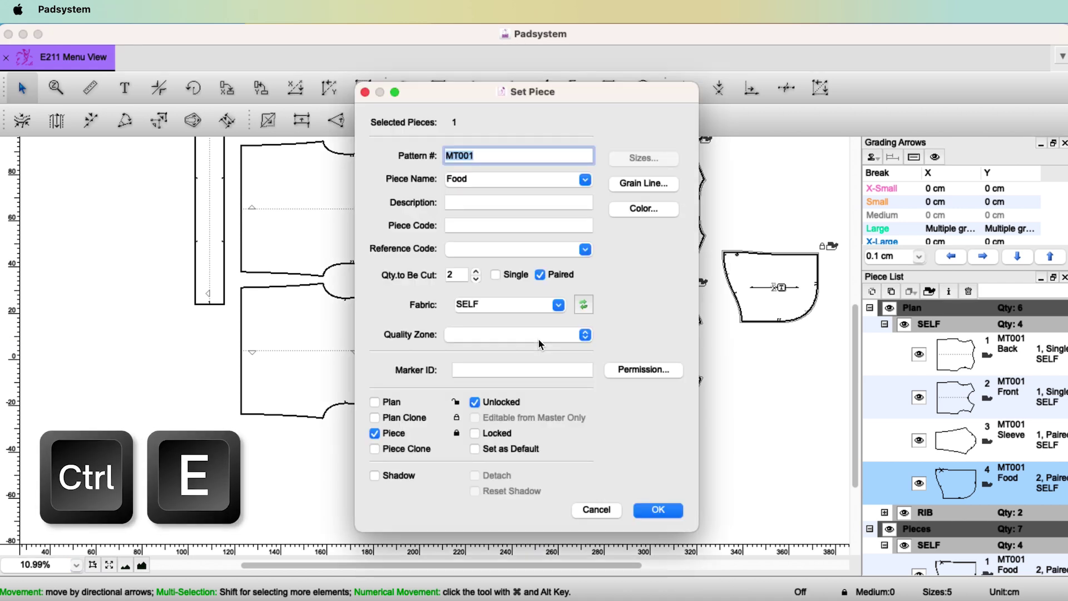
{"action": "left_click", "coordinate": [421, 452]}
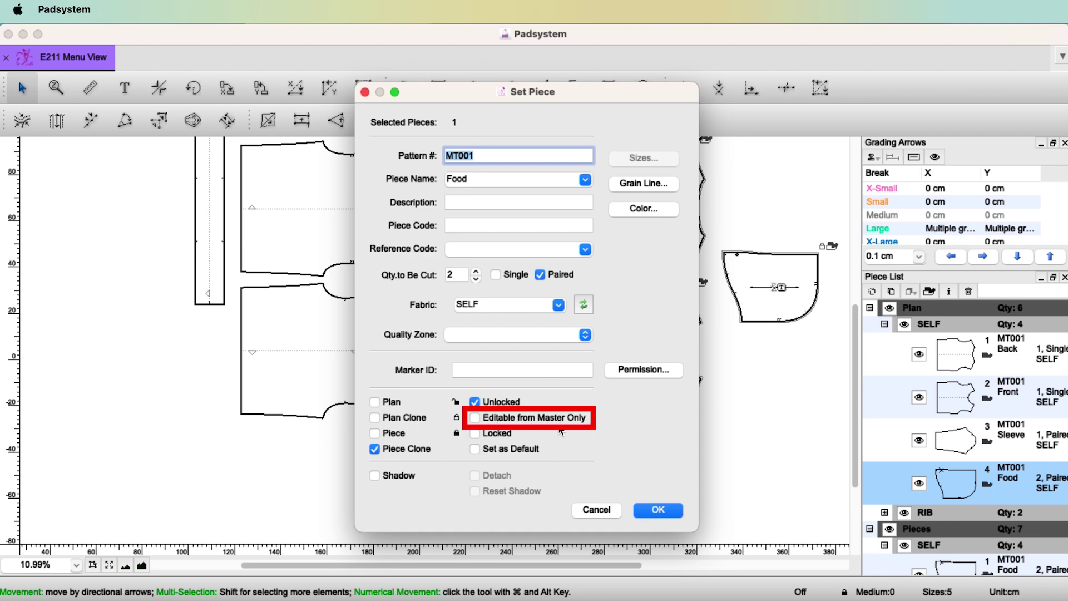
{"action": "left_click", "coordinate": [661, 513]}
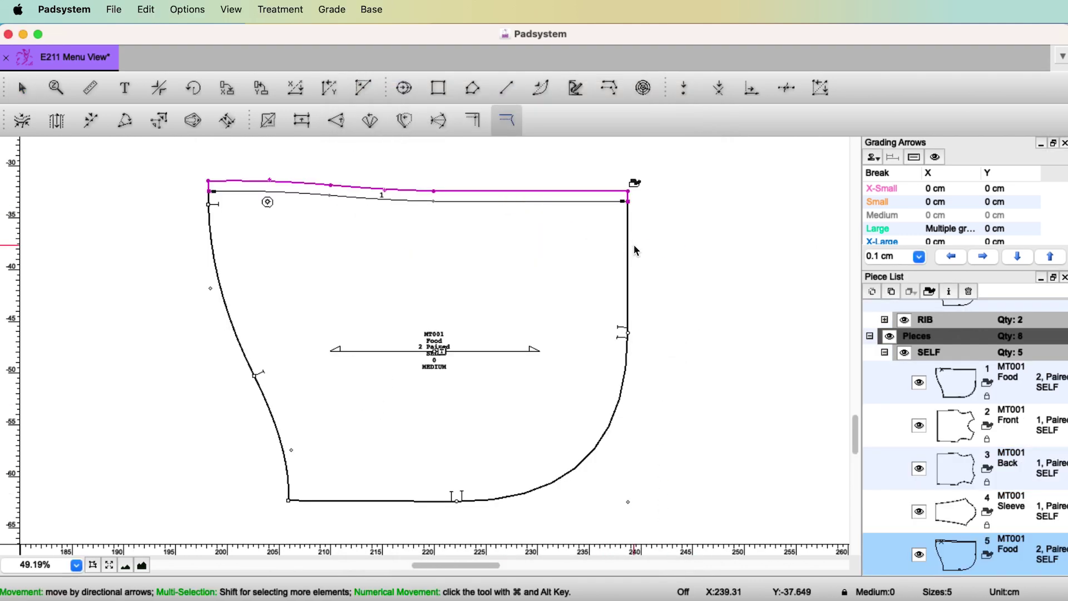
- Add seam allowance to the Food clone's right and bottom curve and drag it outward
{"action": "left_click", "coordinate": [629, 250]}
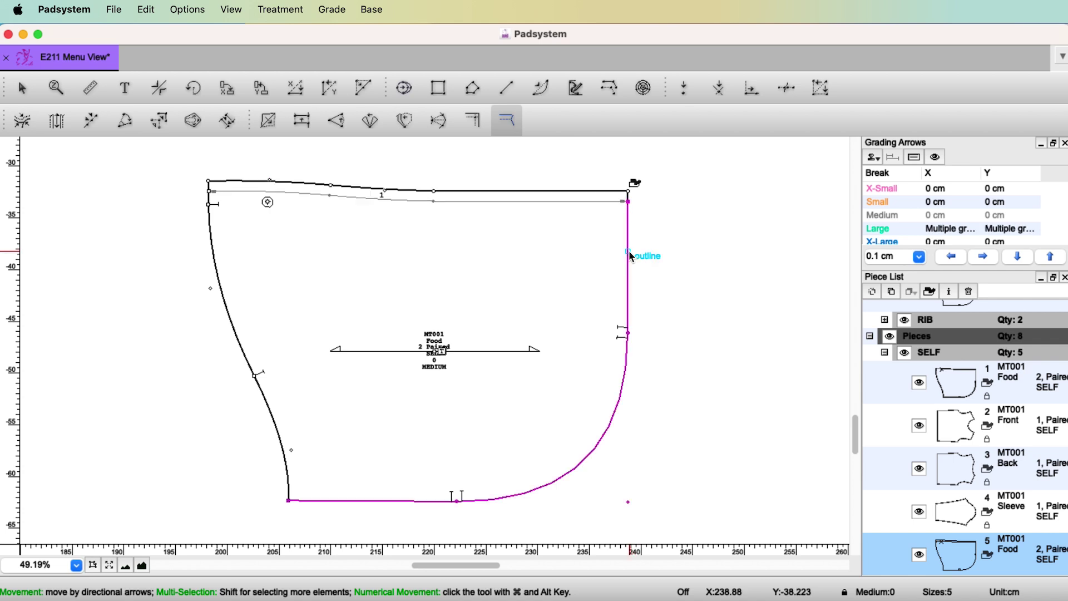
{"action": "left_click", "coordinate": [629, 384]}
{"action": "left_click_drag", "start_coordinate": [629, 228], "coordinate": [651, 247]}
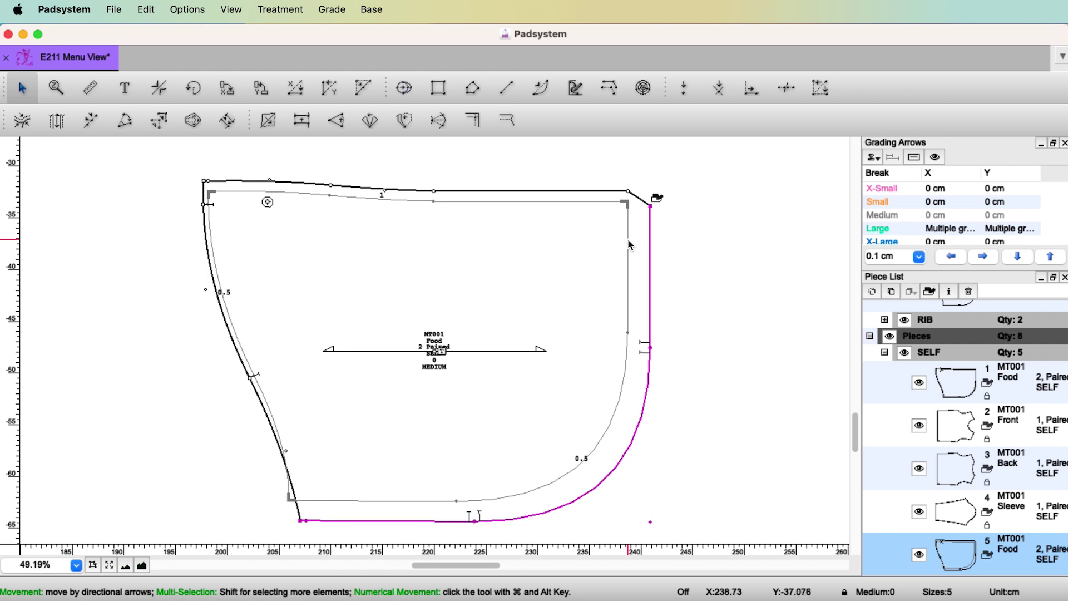
{"action": "left_click", "coordinate": [629, 243]}
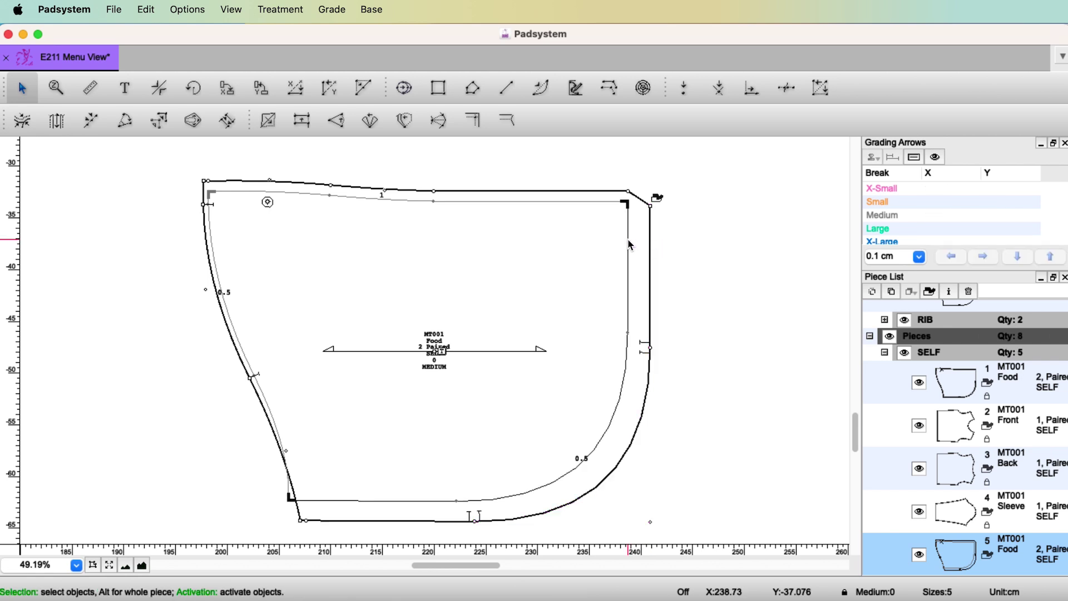
- Select the outer right and bottom outline and enable View > Work on Sewing Line
{"action": "left_click", "coordinate": [652, 253]}
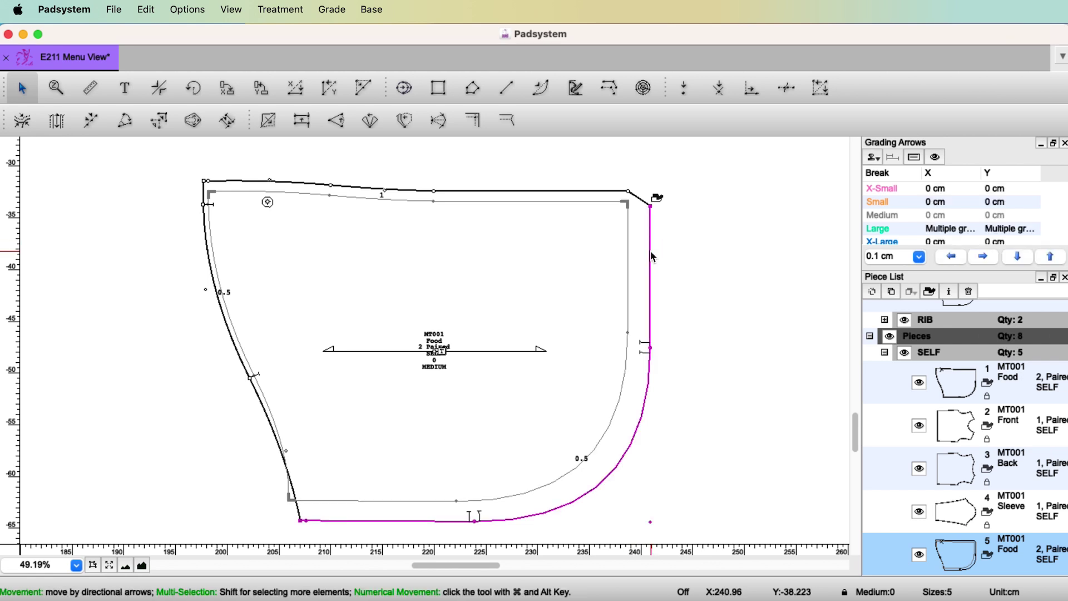
{"action": "left_click", "coordinate": [233, 10]}
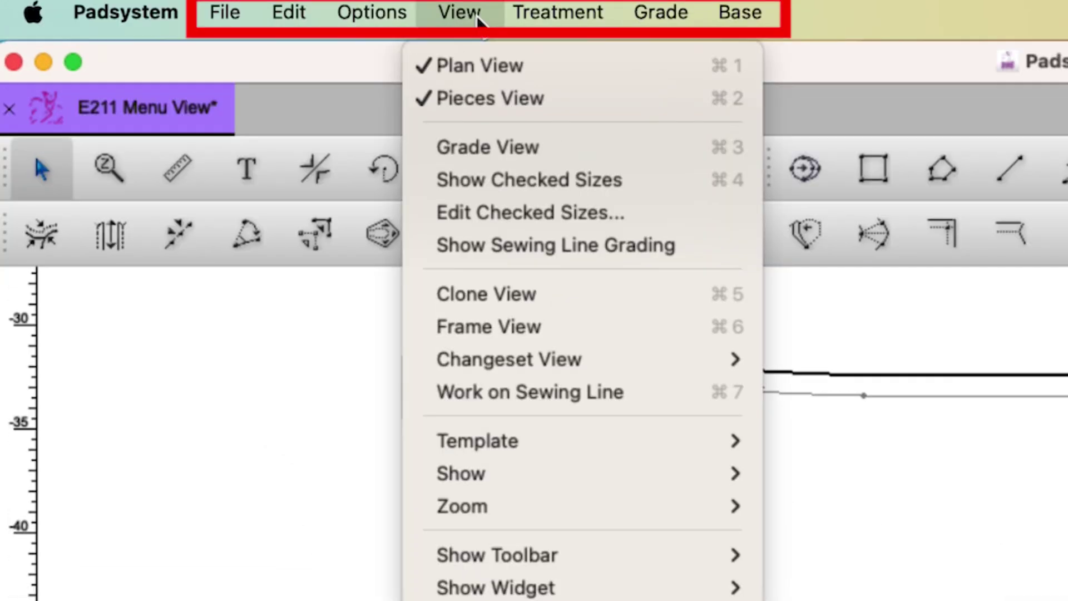
{"action": "left_click", "coordinate": [670, 400]}
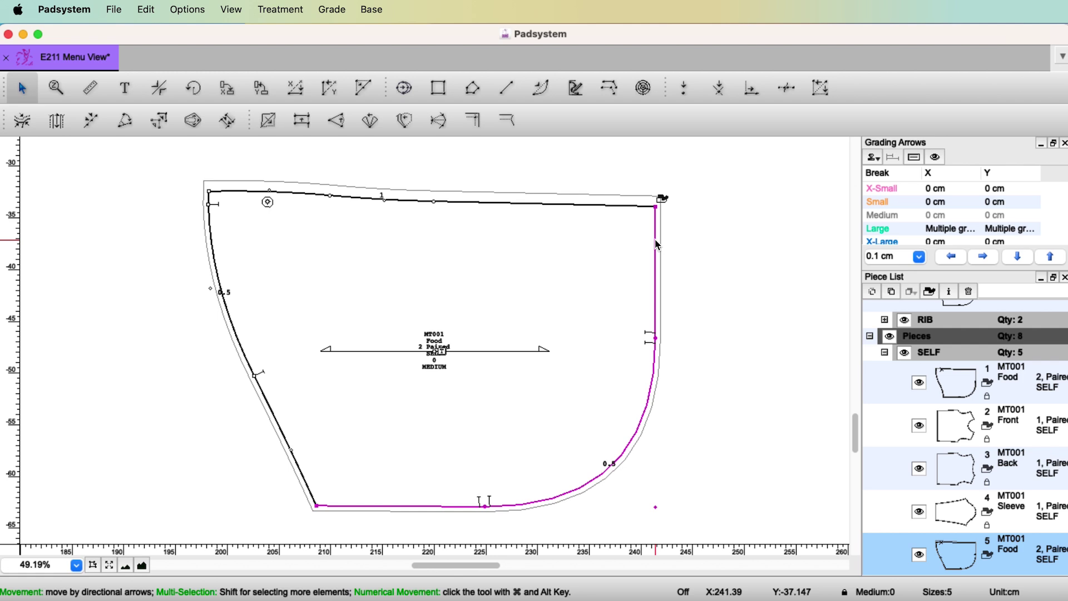
{"action": "left_click", "coordinate": [230, 10]}
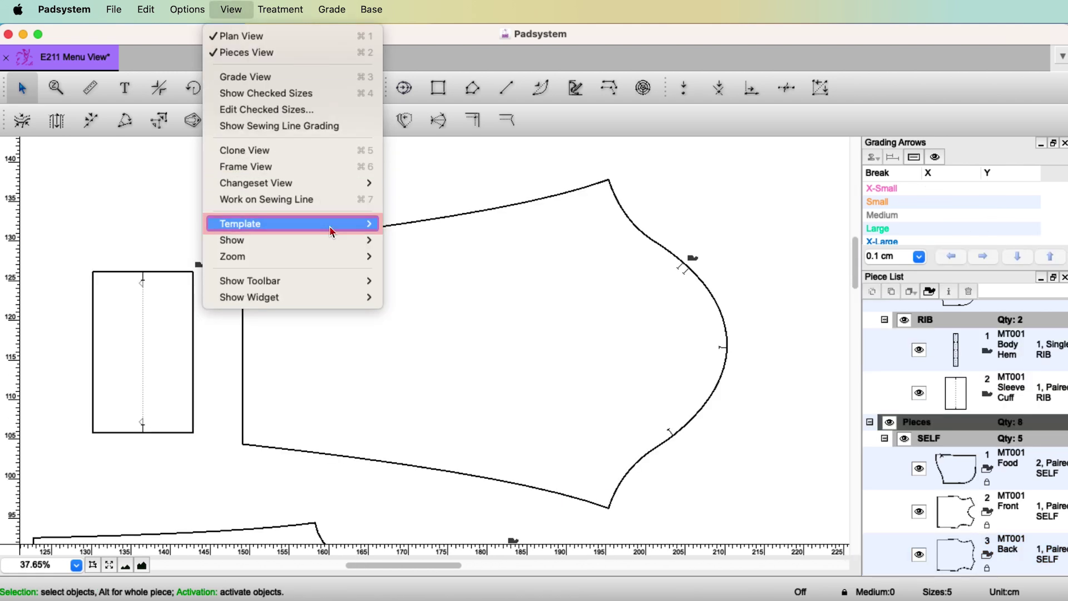
{"action": "mouse_move", "coordinate": [240, 223]}
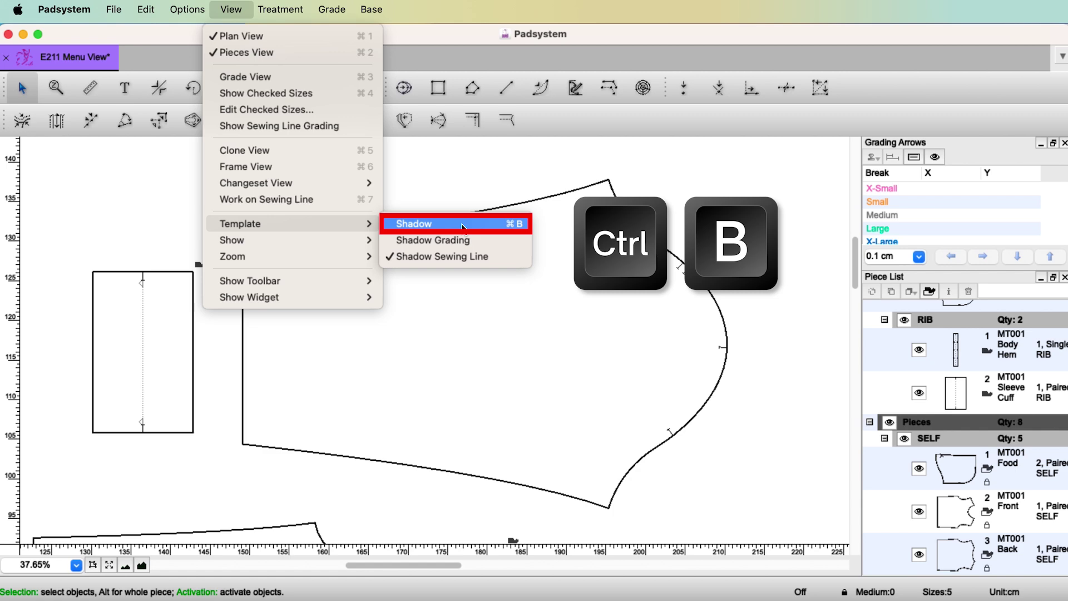
- With the original's shadow shown, shorten the sleeve 7.5 cm, measure it, then enable Shadow Grading
{"action": "left_click", "coordinate": [462, 224]}
{"action": "left_click_drag", "start_coordinate": [243, 292], "coordinate": [303, 297]}
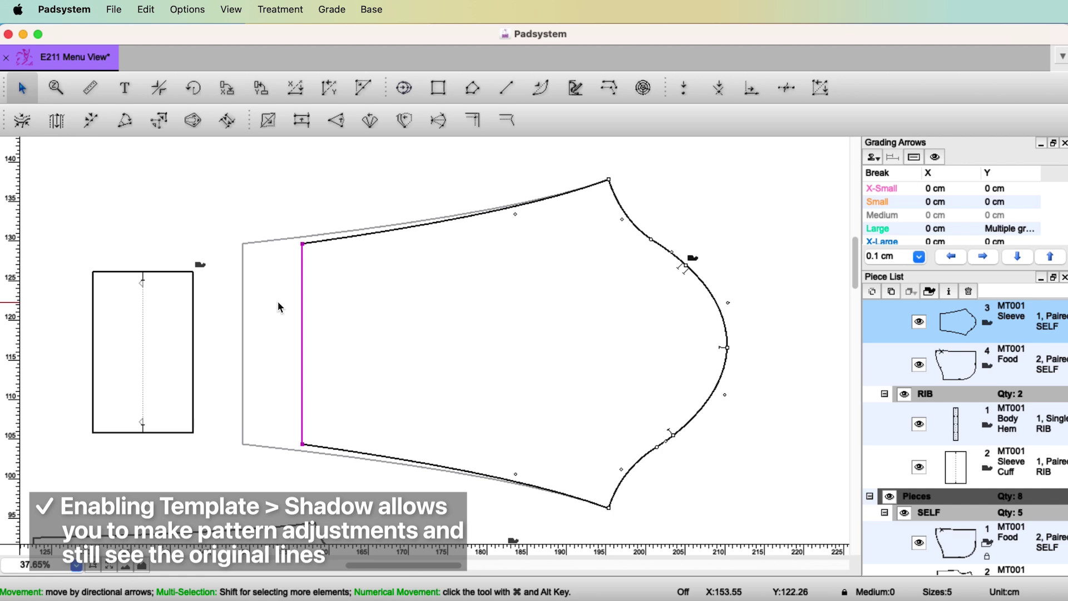
{"action": "key", "text": "m"}
{"action": "left_click", "coordinate": [243, 274]}
{"action": "left_click", "coordinate": [302, 275]}
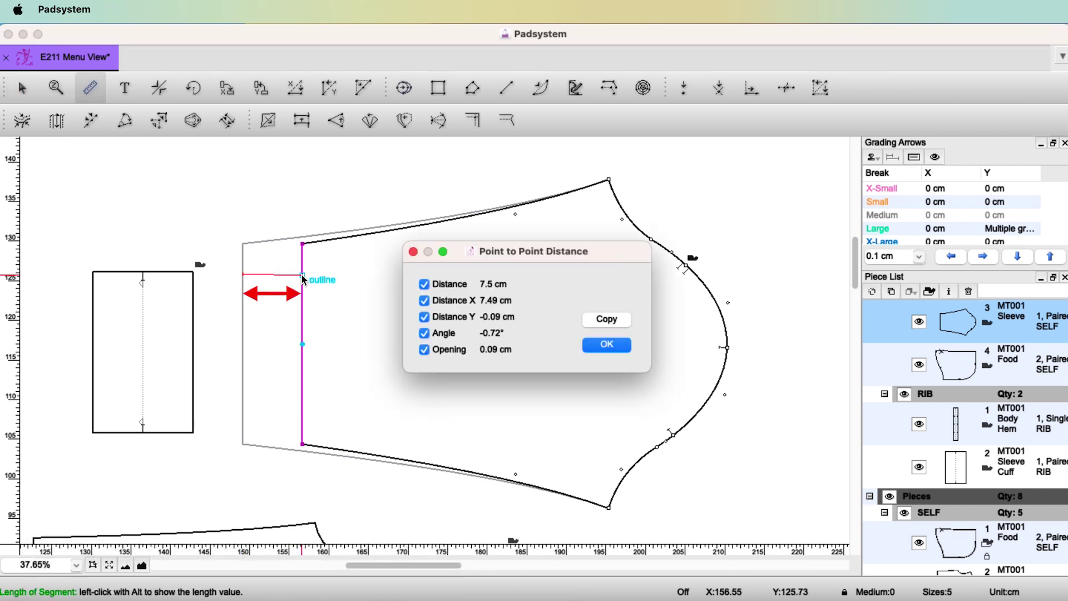
{"action": "key", "text": "Escape"}
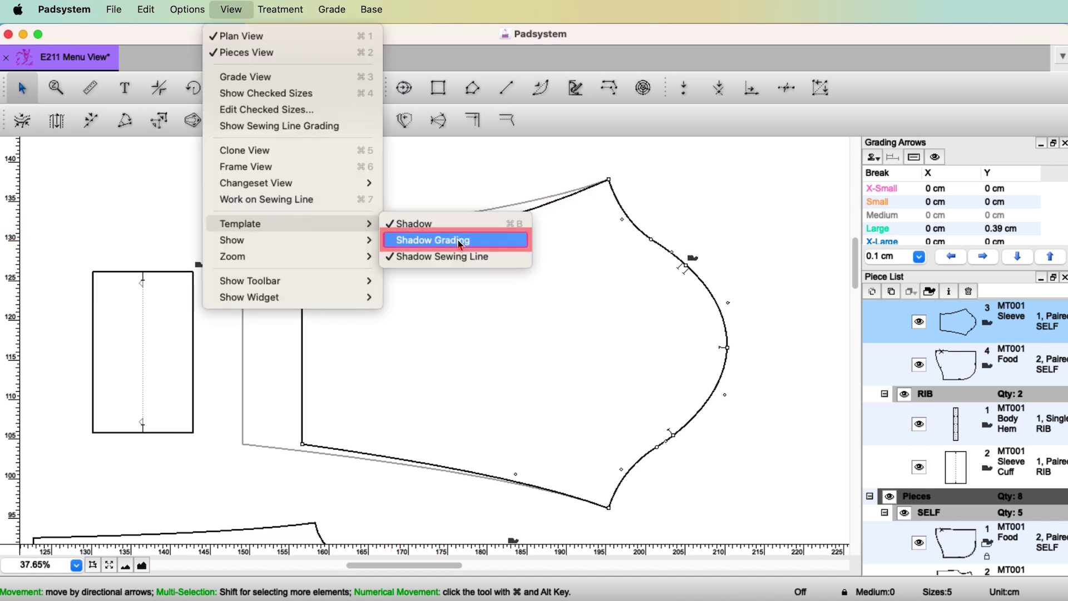
{"action": "left_click", "coordinate": [459, 240]}
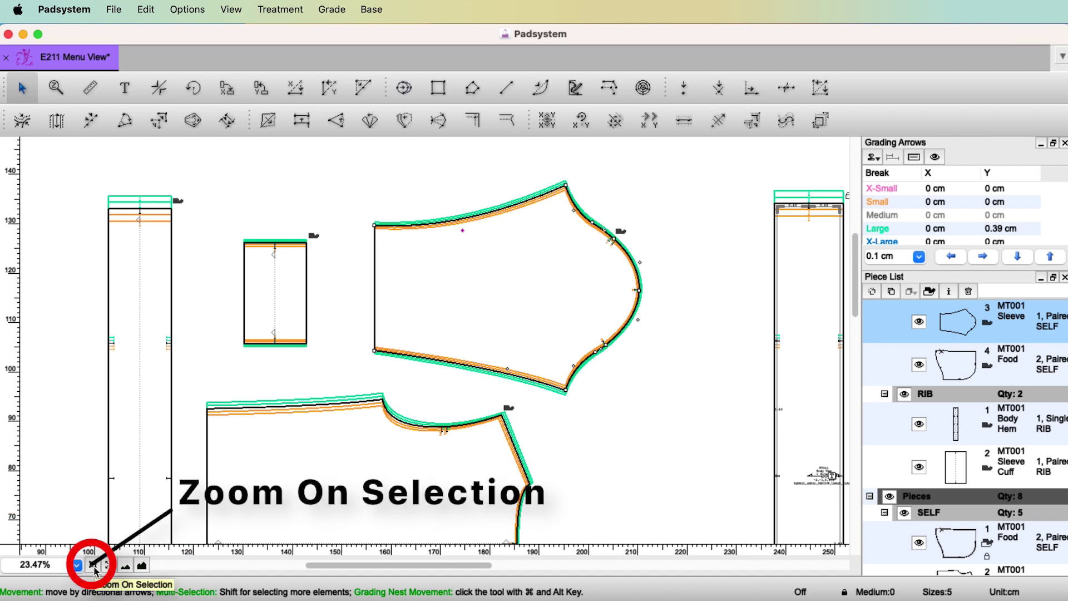
- Zoom on the sleeve, fit all pieces with Global View, zoom out twice and in once
{"action": "left_click", "coordinate": [94, 565]}
{"action": "left_click", "coordinate": [109, 565]}
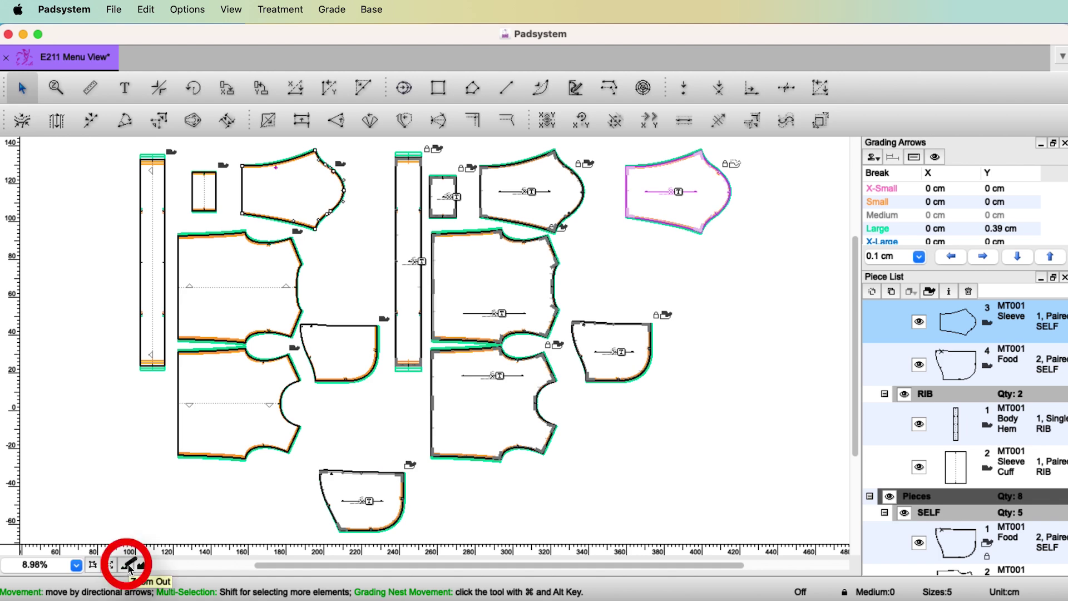
{"action": "left_click", "coordinate": [126, 565]}
{"action": "left_click", "coordinate": [126, 565]}
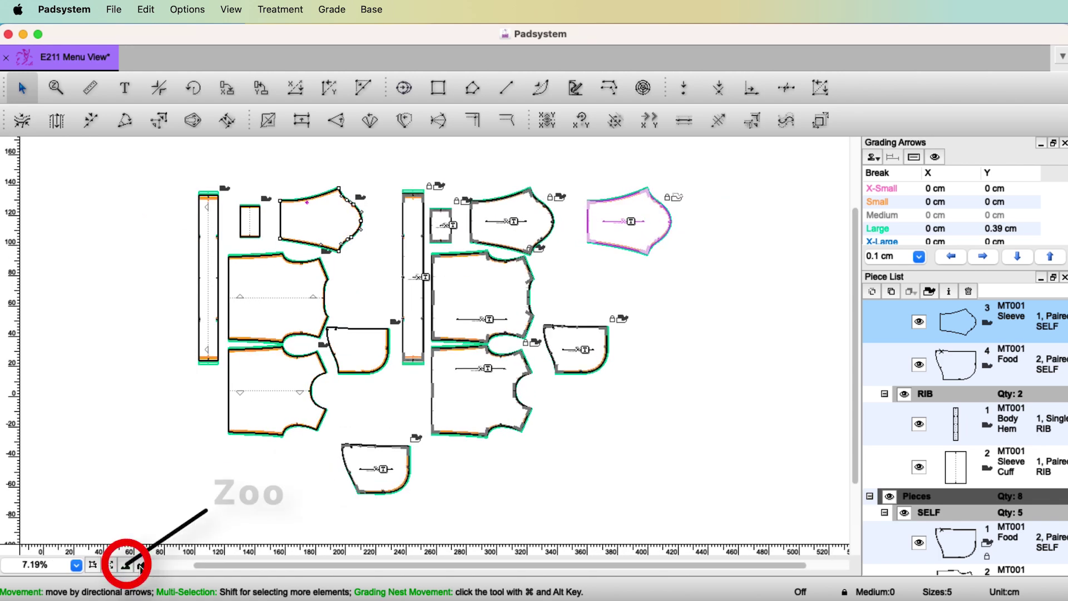
{"action": "left_click", "coordinate": [142, 565]}
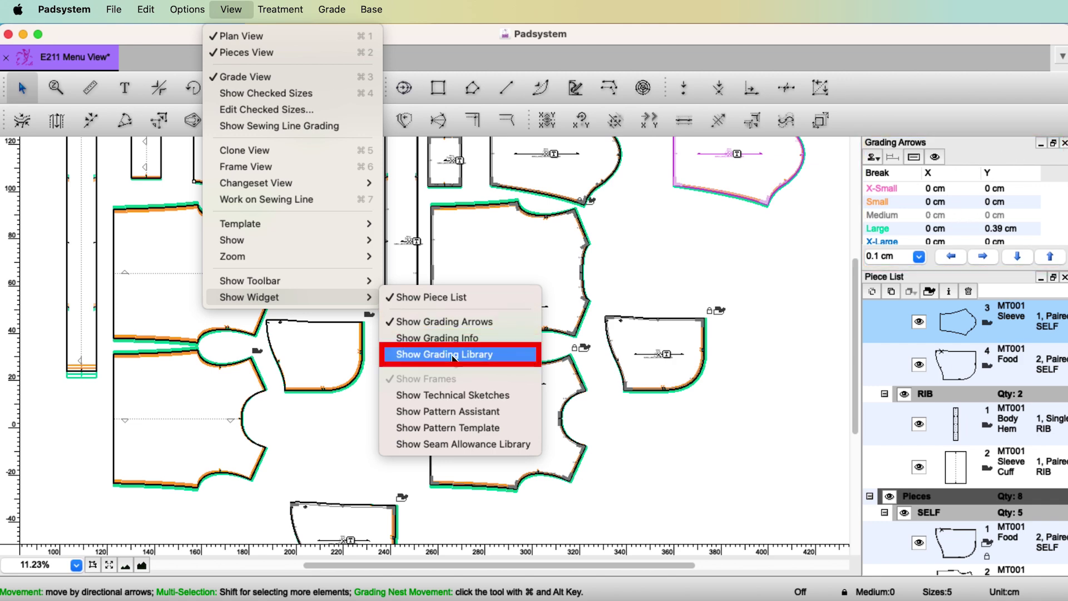
- Turn on the Grading Library and Technical Sketches widgets from View > Show Widget
{"action": "left_click", "coordinate": [453, 356]}
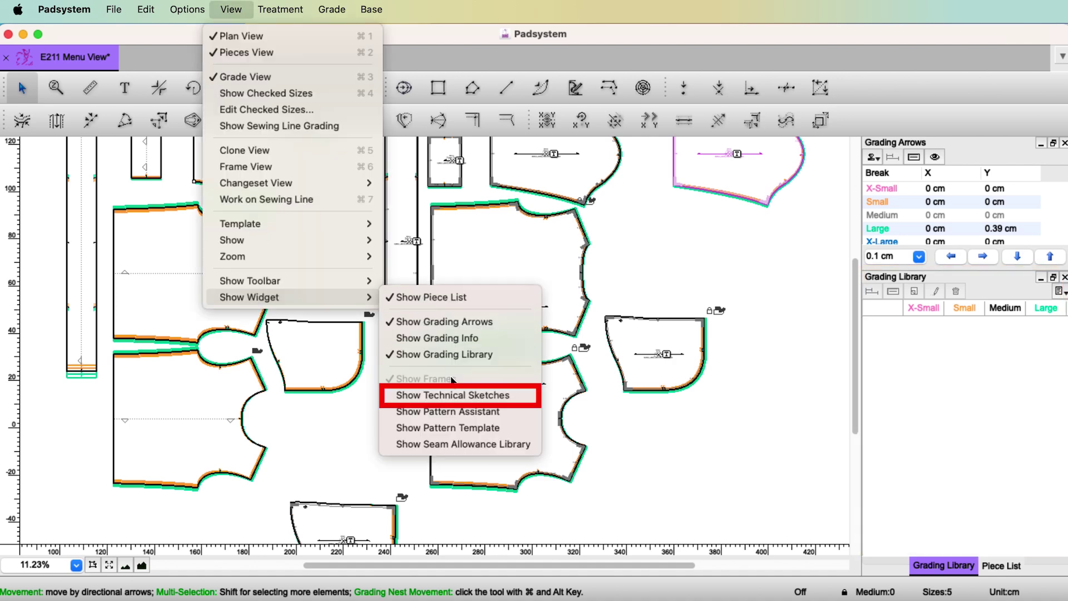
{"action": "left_click", "coordinate": [457, 396]}
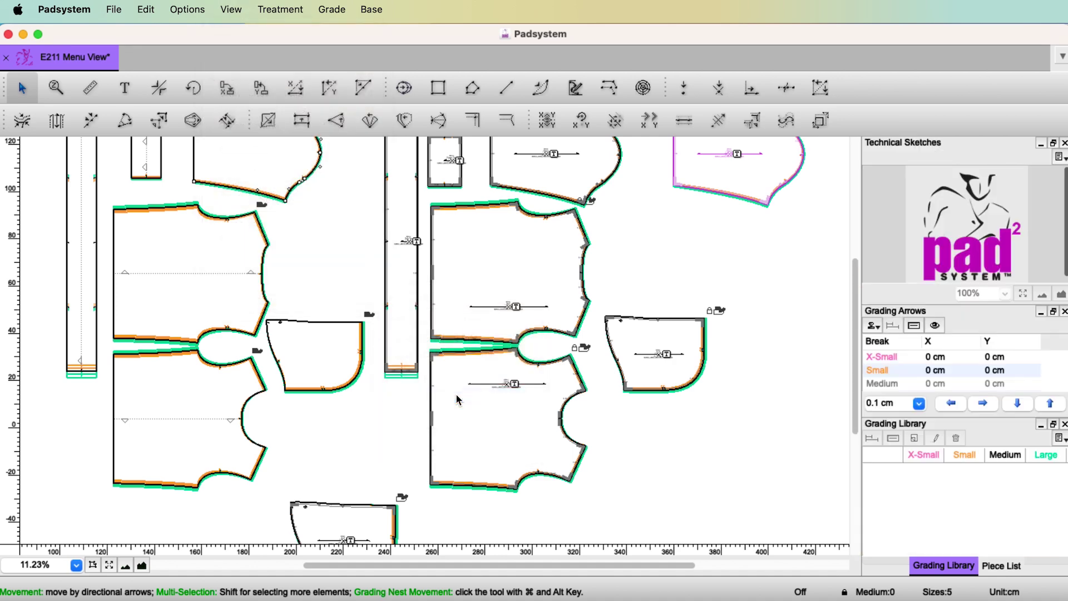